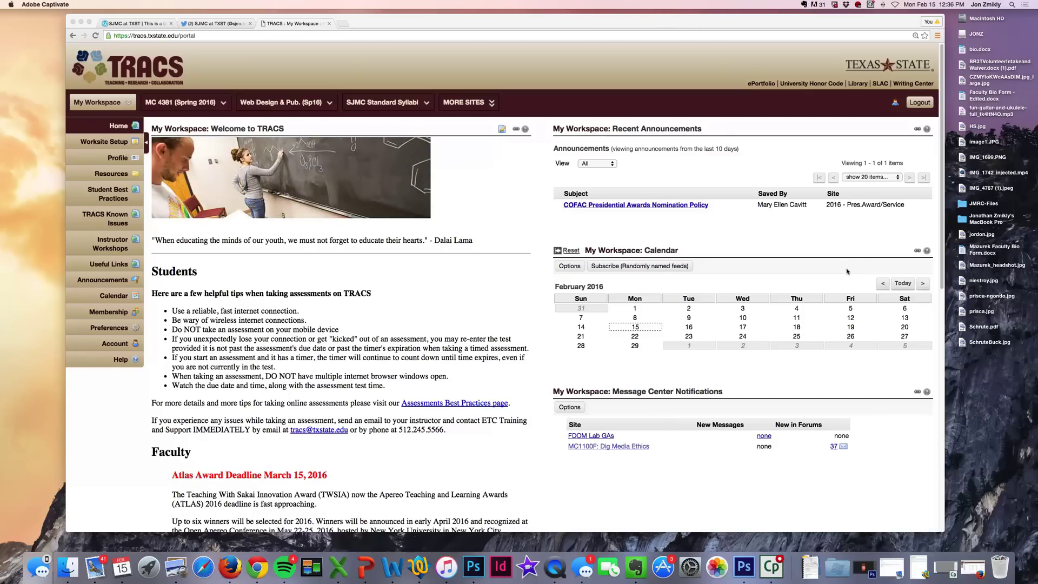
Bring Chrome forward and open the MC 4381 (Spring 2016) course site
{"action": "left_click", "coordinate": [462, 264]}
{"action": "left_click", "coordinate": [174, 102]}
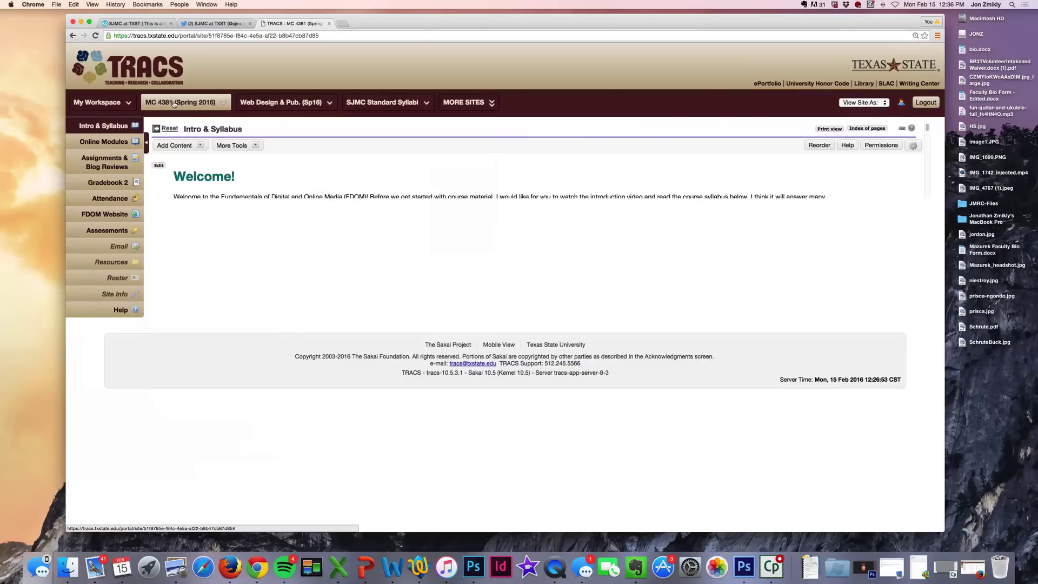
On Assignments & Blog Reviews, switch to student view and open Blog Review 1
{"action": "left_click", "coordinate": [97, 158]}
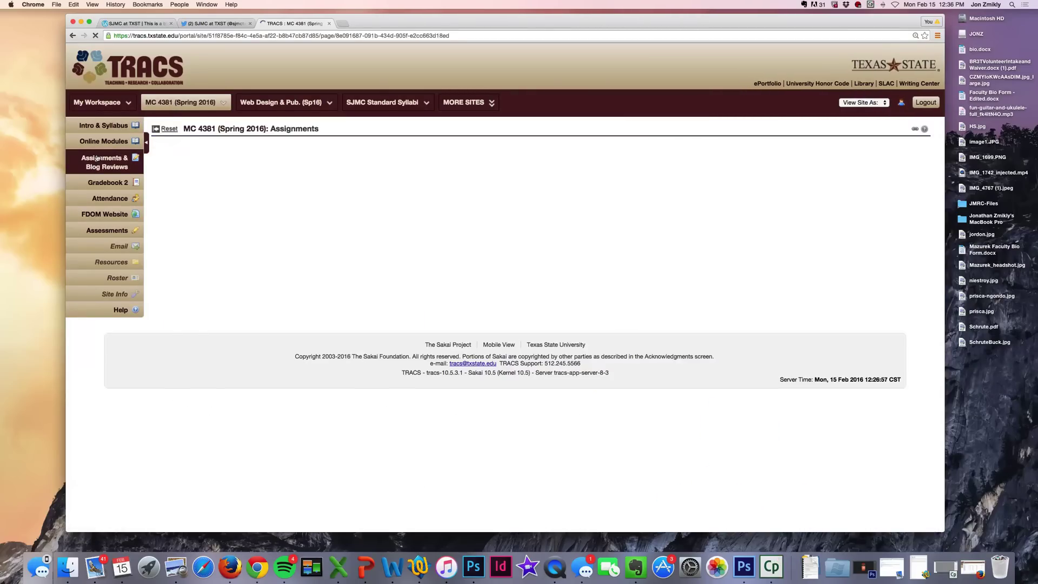
{"action": "left_click", "coordinate": [844, 103]}
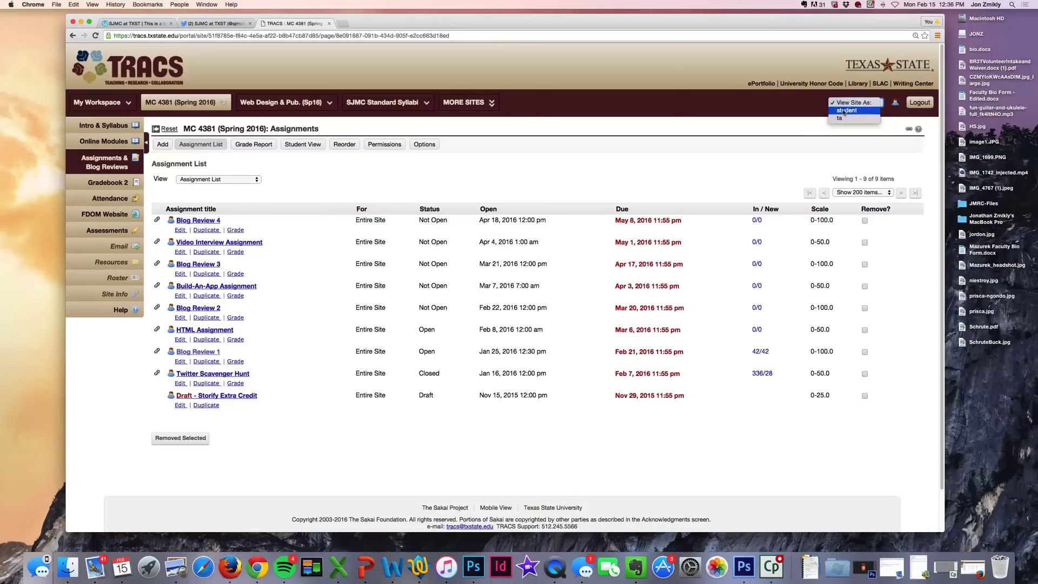
{"action": "left_click", "coordinate": [847, 111]}
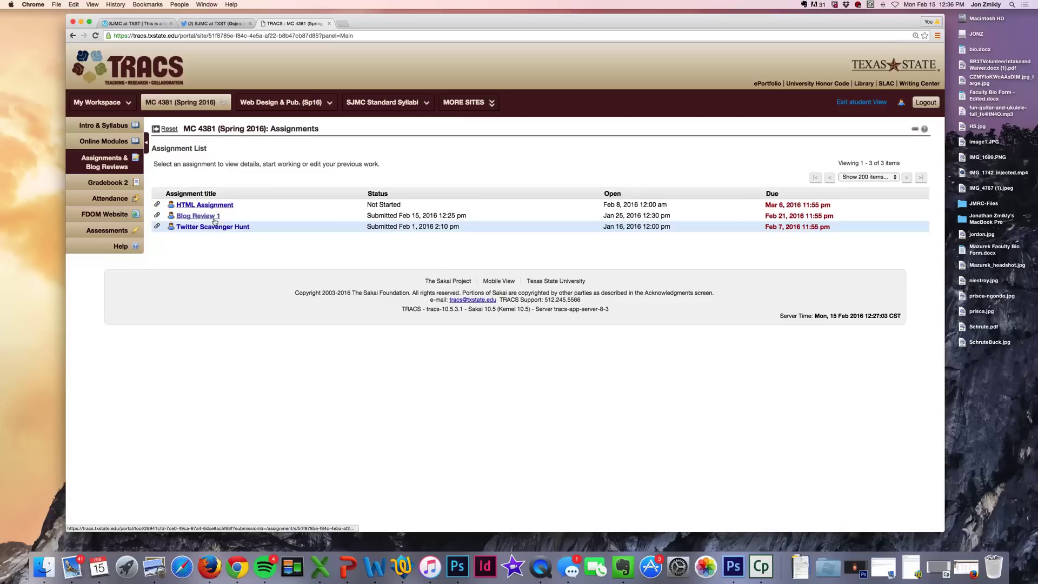
{"action": "left_click", "coordinate": [195, 216]}
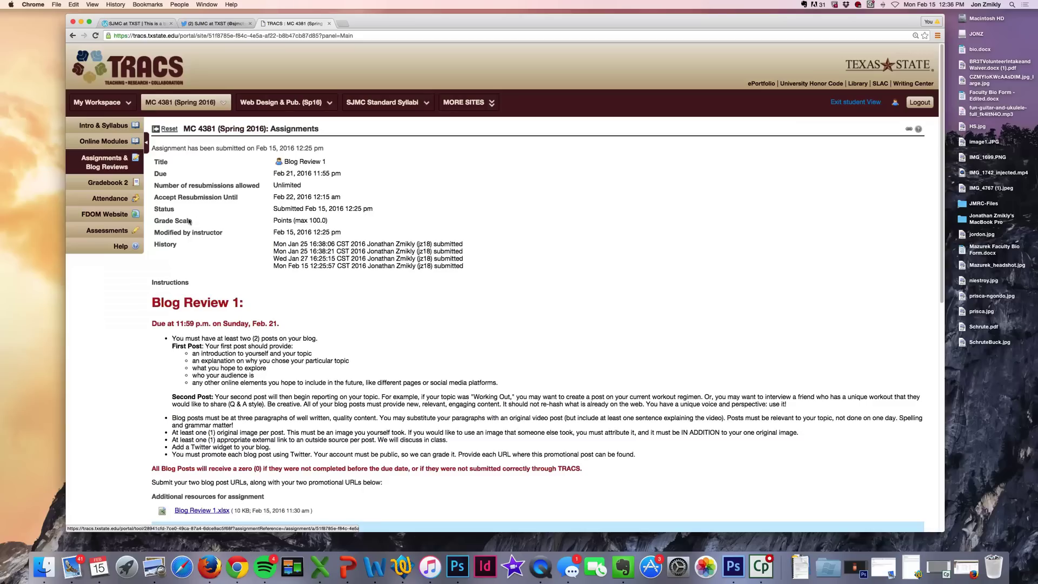
{"action": "scroll", "coordinate": [159, 315], "scroll_direction": "down", "scroll_amount": 1}
{"action": "scroll", "coordinate": [154, 280], "scroll_direction": "down", "scroll_amount": 2}
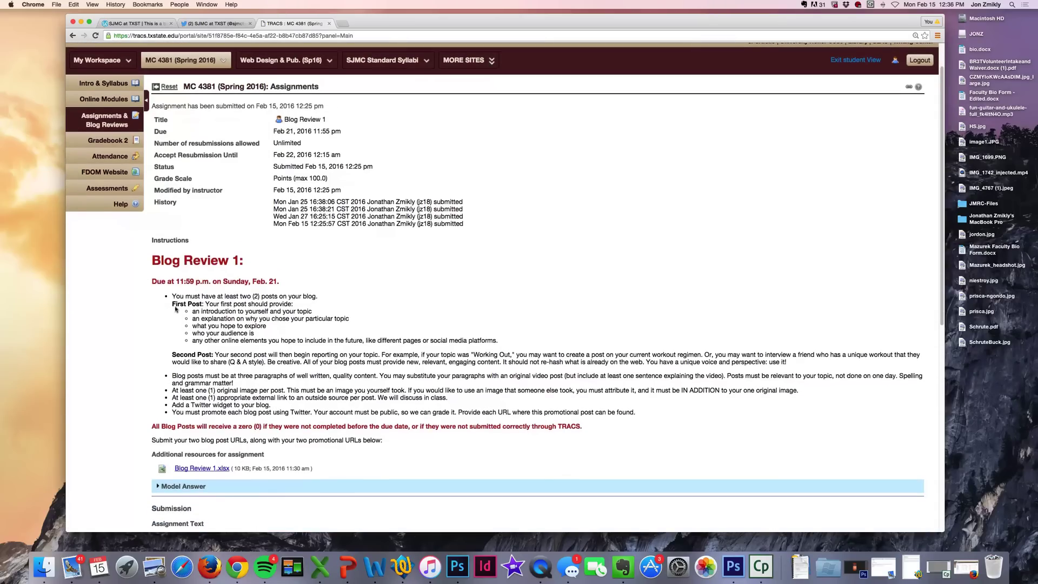
{"action": "scroll", "coordinate": [154, 280], "scroll_direction": "down", "scroll_amount": 2}
{"action": "scroll", "coordinate": [153, 291], "scroll_direction": "down", "scroll_amount": 1}
{"action": "scroll", "coordinate": [151, 307], "scroll_direction": "down", "scroll_amount": 1}
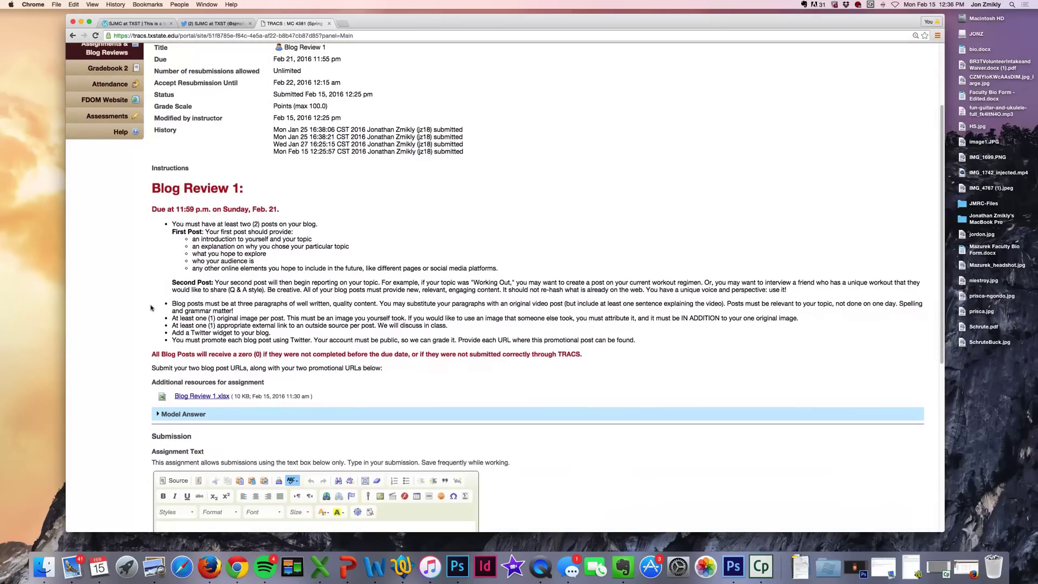
{"action": "scroll", "coordinate": [162, 325], "scroll_direction": "down", "scroll_amount": 2}
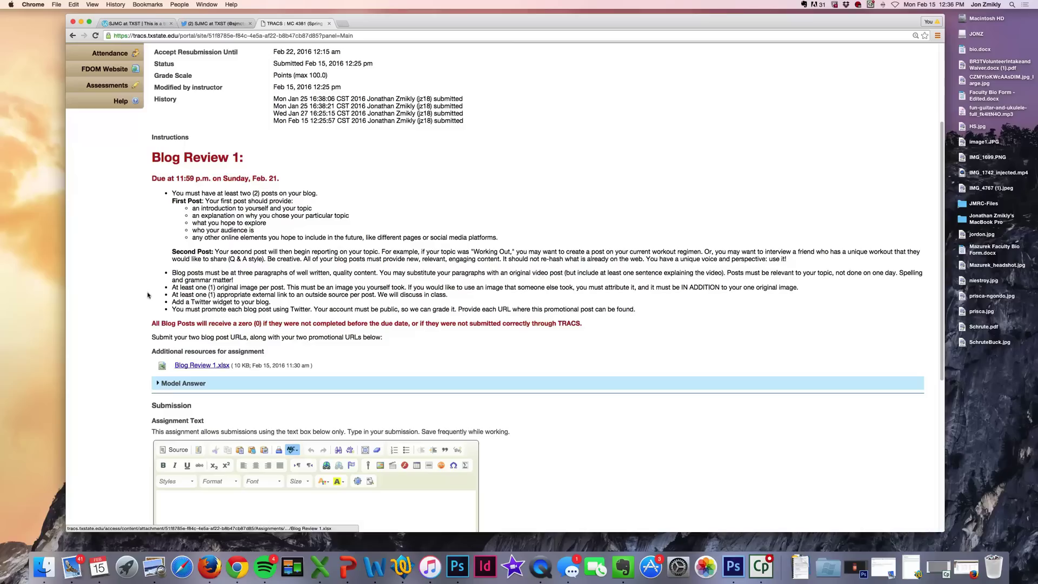
{"action": "scroll", "coordinate": [145, 321], "scroll_direction": "down", "scroll_amount": 2}
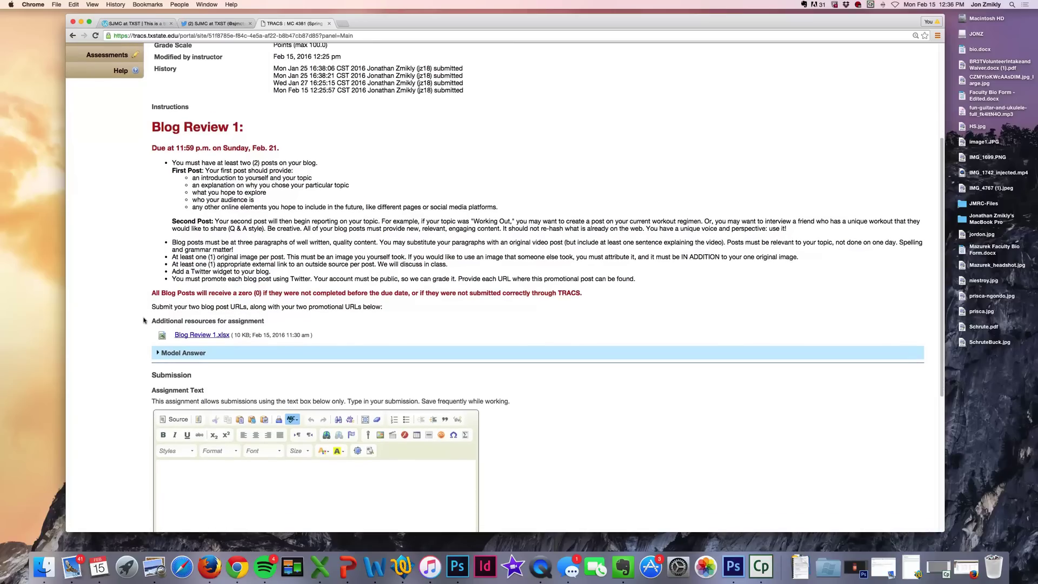
{"action": "scroll", "coordinate": [144, 320], "scroll_direction": "down", "scroll_amount": 2}
{"action": "scroll", "coordinate": [143, 320], "scroll_direction": "down", "scroll_amount": 1}
{"action": "scroll", "coordinate": [144, 321], "scroll_direction": "down", "scroll_amount": 2}
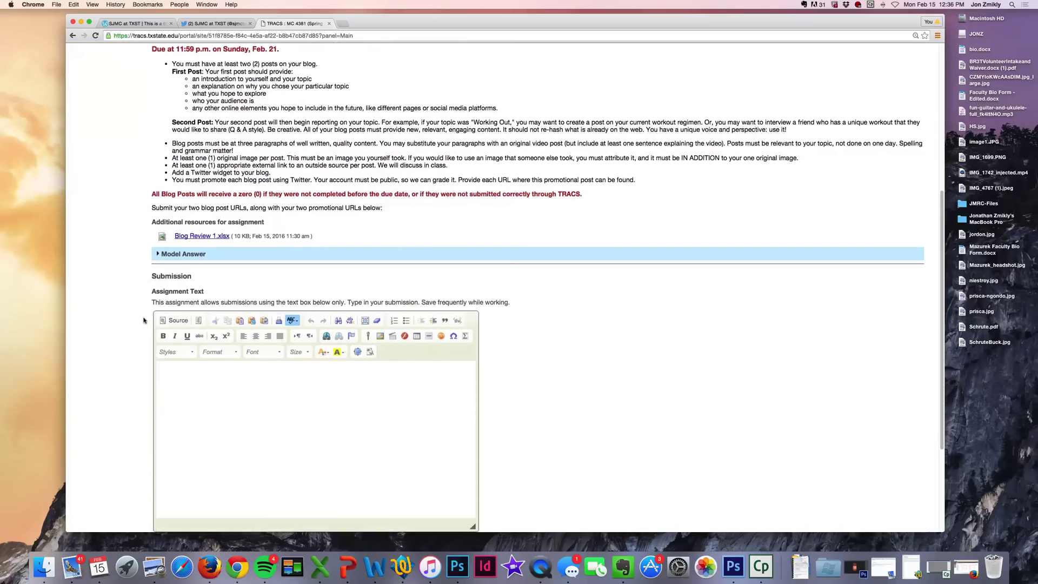
{"action": "scroll", "coordinate": [143, 320], "scroll_direction": "down", "scroll_amount": 1}
{"action": "scroll", "coordinate": [144, 320], "scroll_direction": "up", "scroll_amount": 3}
{"action": "scroll", "coordinate": [232, 297], "scroll_direction": "up", "scroll_amount": 1}
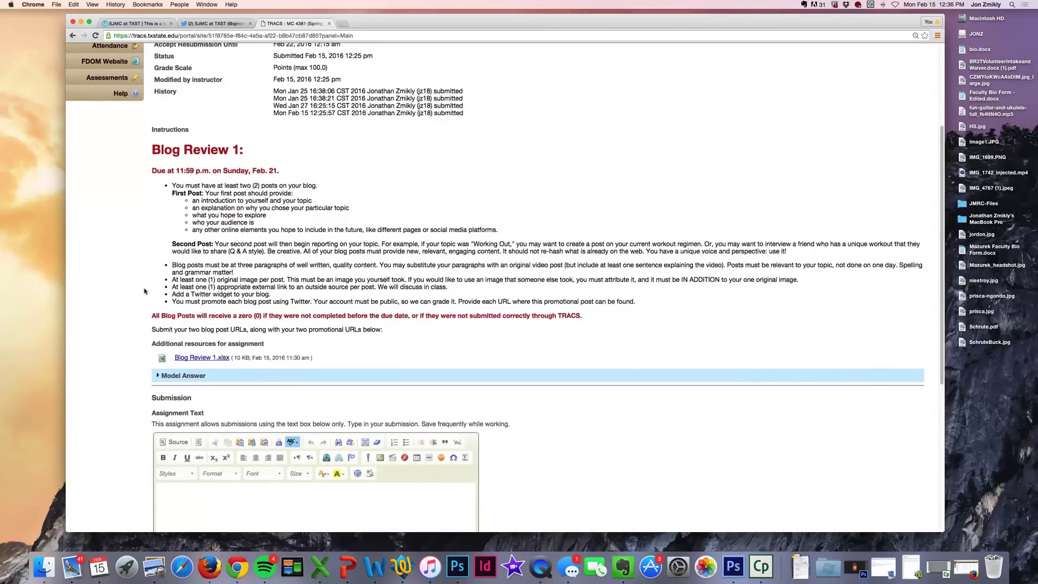
{"action": "scroll", "coordinate": [145, 290], "scroll_direction": "down", "scroll_amount": 2}
{"action": "scroll", "coordinate": [145, 291], "scroll_direction": "down", "scroll_amount": 1}
{"action": "scroll", "coordinate": [144, 290], "scroll_direction": "down", "scroll_amount": 2}
Place the cursor in the empty Blog Review 1 assignment text box
{"action": "left_click", "coordinate": [191, 345]}
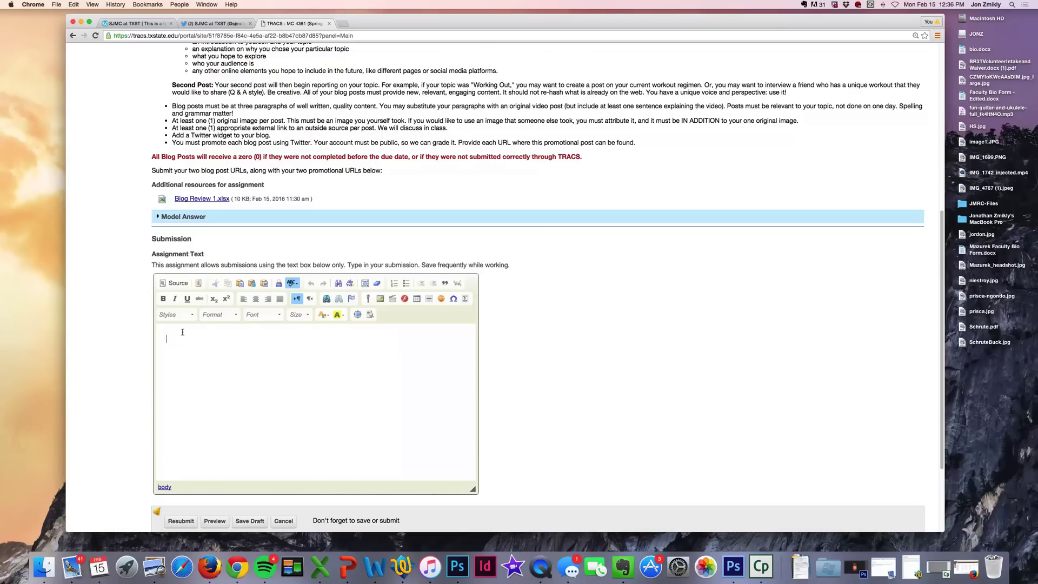
Open the 'Dee Kapila visits FDOM class' blog post and select its full URL
{"action": "left_click", "coordinate": [124, 25]}
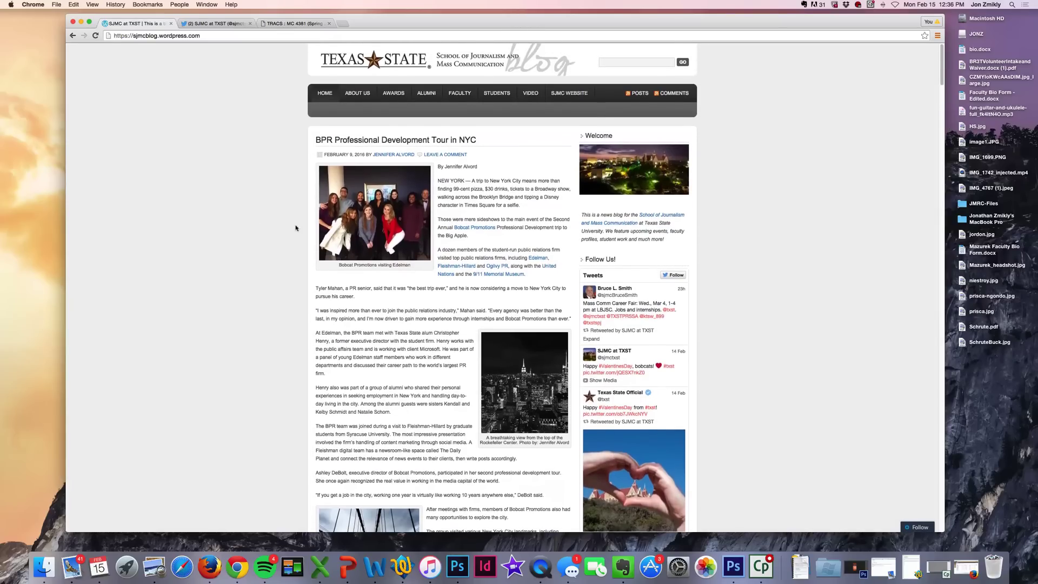
{"action": "scroll", "coordinate": [273, 159], "scroll_direction": "down", "scroll_amount": 5}
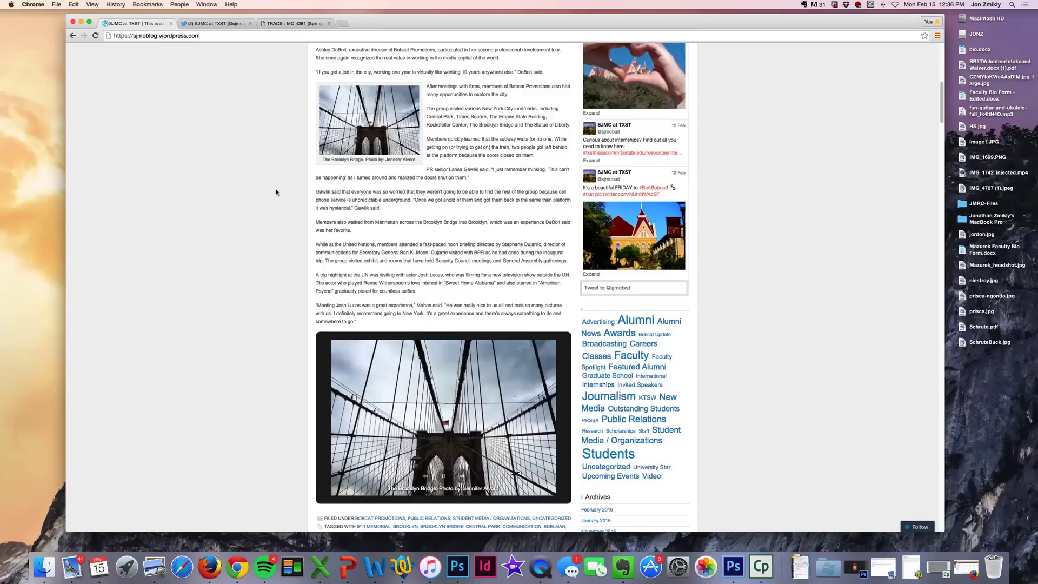
{"action": "scroll", "coordinate": [273, 178], "scroll_direction": "down", "scroll_amount": 5}
{"action": "scroll", "coordinate": [275, 204], "scroll_direction": "down", "scroll_amount": 5}
{"action": "scroll", "coordinate": [275, 203], "scroll_direction": "down", "scroll_amount": 5}
{"action": "scroll", "coordinate": [274, 203], "scroll_direction": "down", "scroll_amount": 5}
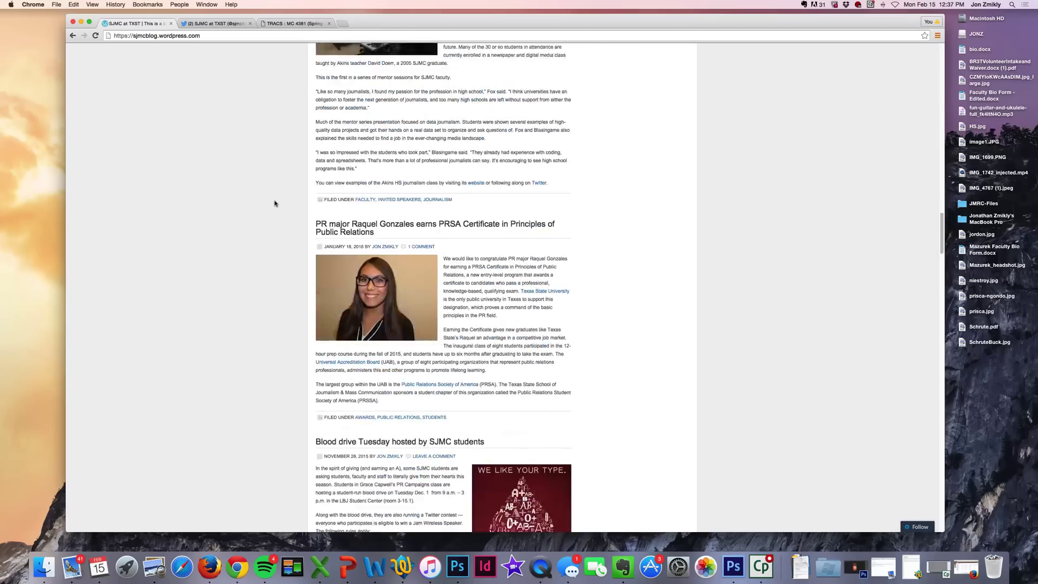
{"action": "scroll", "coordinate": [274, 203], "scroll_direction": "down", "scroll_amount": 5}
{"action": "scroll", "coordinate": [275, 203], "scroll_direction": "down", "scroll_amount": 5}
{"action": "scroll", "coordinate": [276, 204], "scroll_direction": "up", "scroll_amount": 5}
{"action": "scroll", "coordinate": [275, 203], "scroll_direction": "up", "scroll_amount": 5}
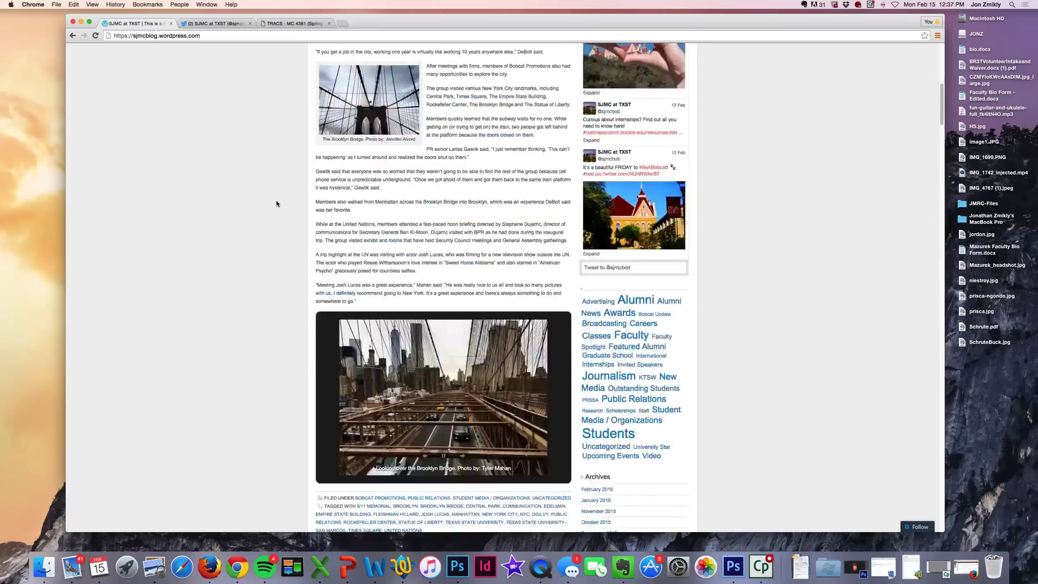
{"action": "scroll", "coordinate": [275, 203], "scroll_direction": "up", "scroll_amount": 5}
{"action": "scroll", "coordinate": [275, 204], "scroll_direction": "down", "scroll_amount": 5}
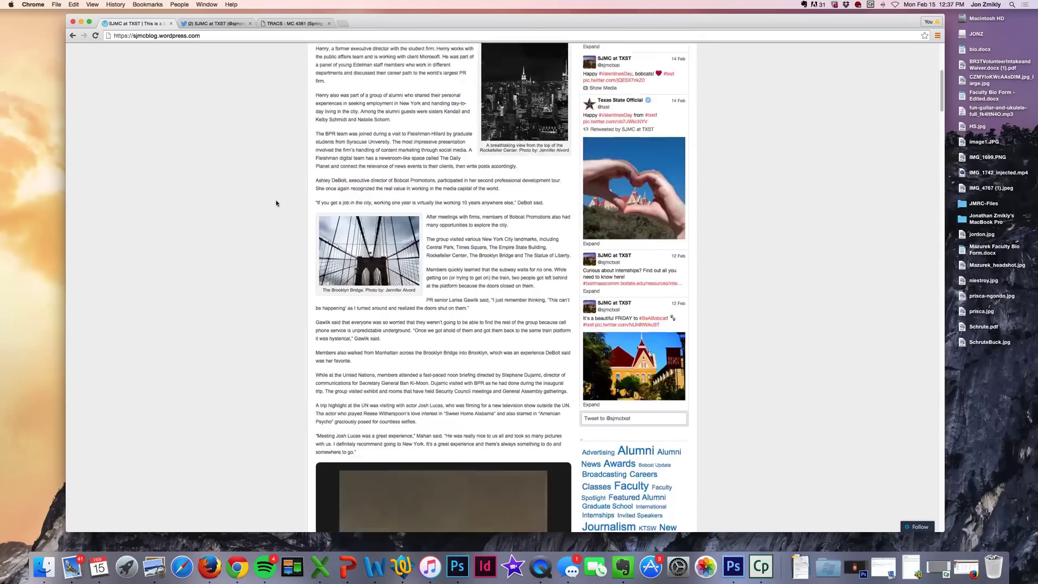
{"action": "scroll", "coordinate": [275, 204], "scroll_direction": "down", "scroll_amount": 5}
{"action": "scroll", "coordinate": [276, 203], "scroll_direction": "down", "scroll_amount": 3}
{"action": "scroll", "coordinate": [276, 203], "scroll_direction": "down", "scroll_amount": 2}
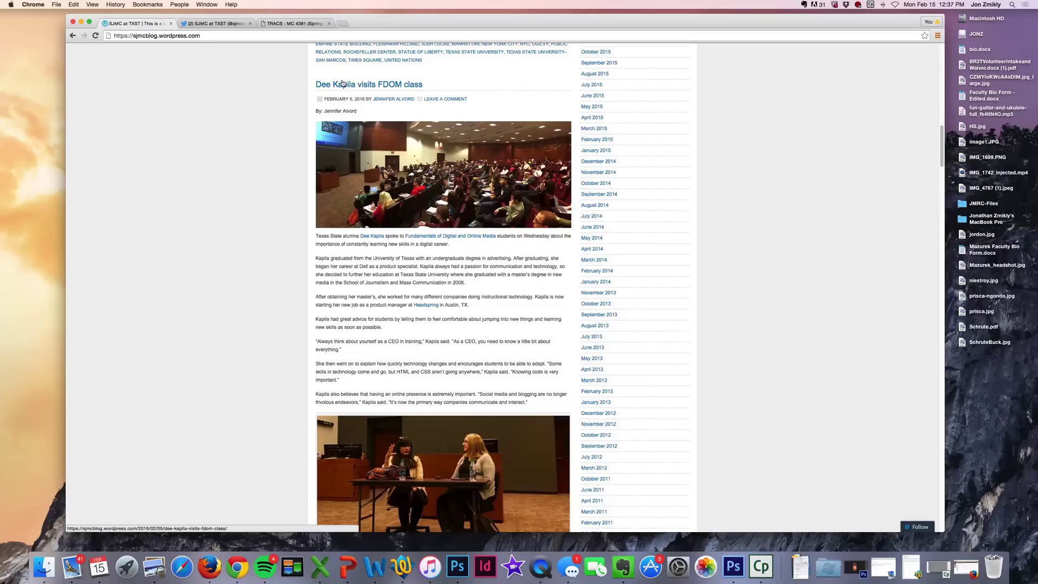
{"action": "left_click", "coordinate": [344, 85]}
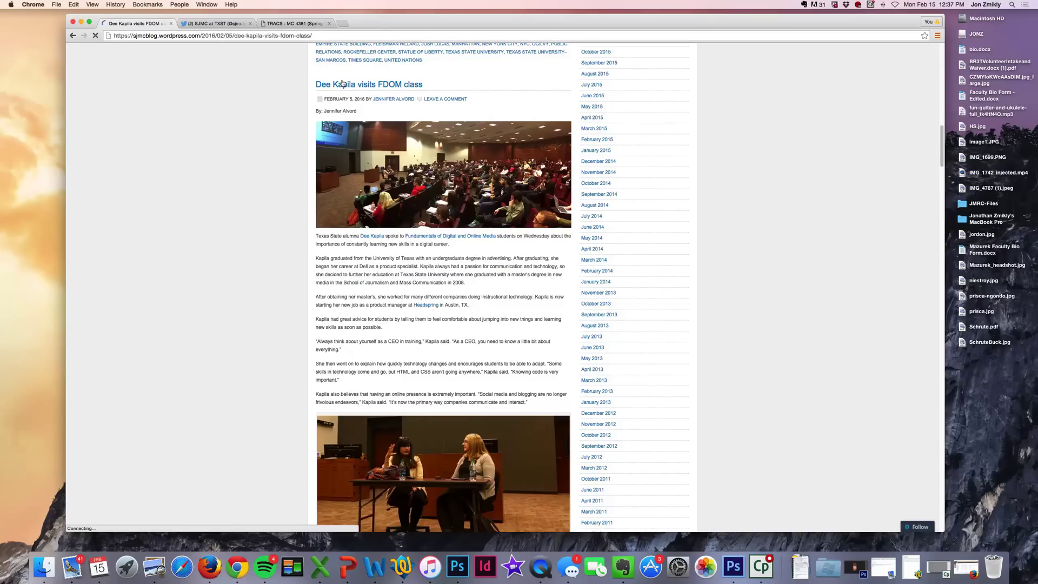
{"action": "left_click", "coordinate": [113, 35]}
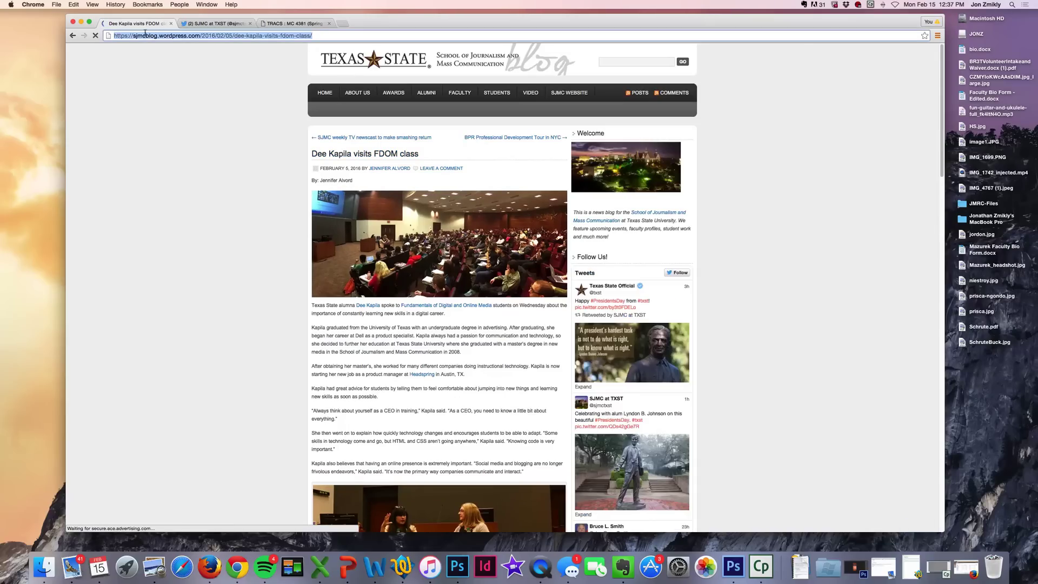
{"action": "left_click_drag", "start_coordinate": [112, 35], "coordinate": [320, 35]}
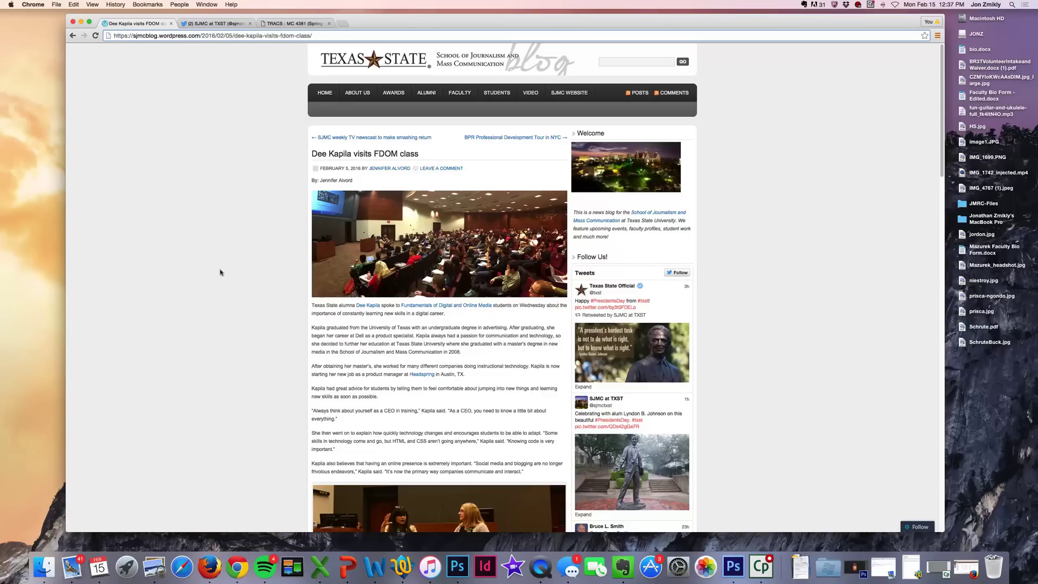
{"action": "scroll", "coordinate": [225, 270], "scroll_direction": "down", "scroll_amount": 5}
{"action": "scroll", "coordinate": [243, 255], "scroll_direction": "up", "scroll_amount": 1}
{"action": "scroll", "coordinate": [249, 211], "scroll_direction": "up", "scroll_amount": 4}
{"action": "left_click", "coordinate": [215, 36]}
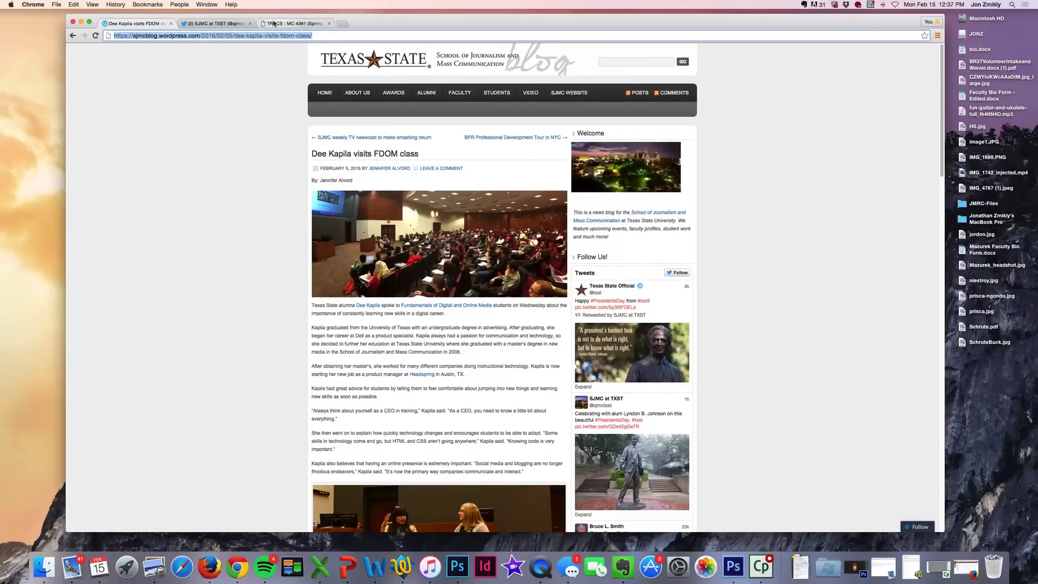
Paste the Dee Kapila post URL as the 'Blog Post 1:' line and start a new line
{"action": "left_click", "coordinate": [292, 23]}
{"action": "left_click", "coordinate": [230, 405]}
{"action": "type", "text": "https://sjmcblog.wordpress.com/2016/02/05/dee-kapila-visits-fdom-class/"}
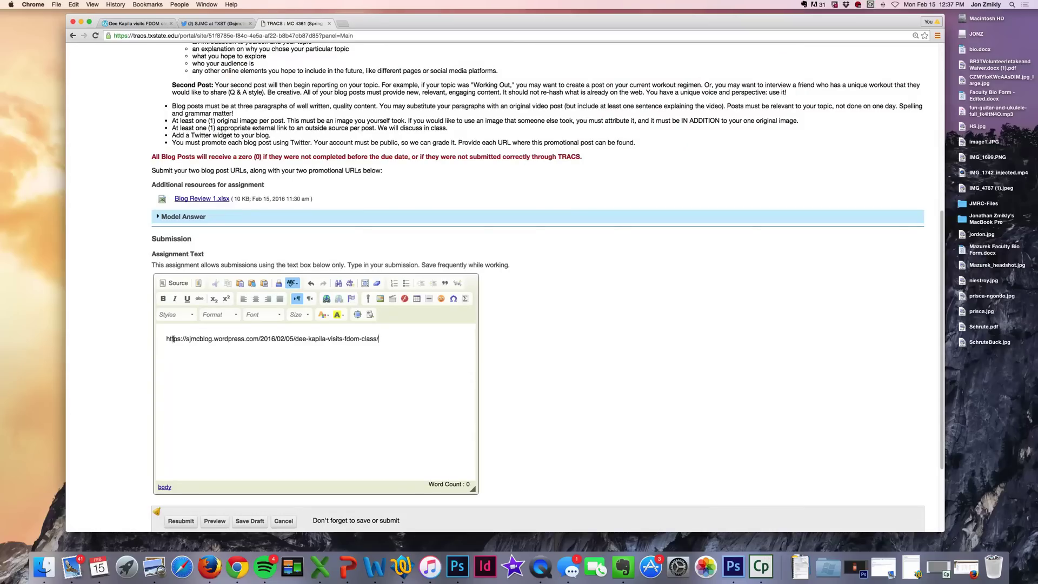
{"action": "type", "text": "Blog Pos"}
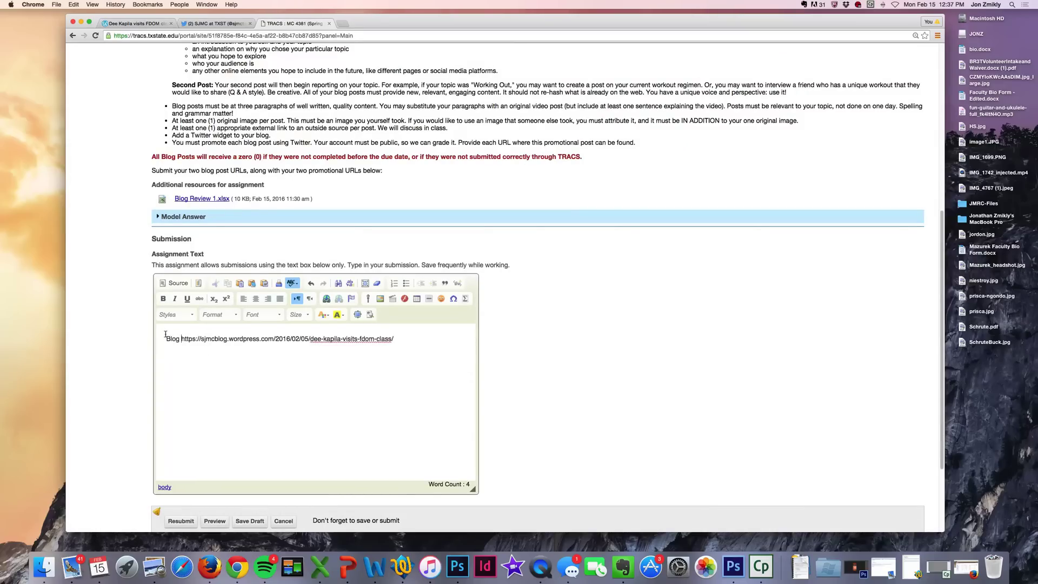
{"action": "type", "text": "t 1 :"}
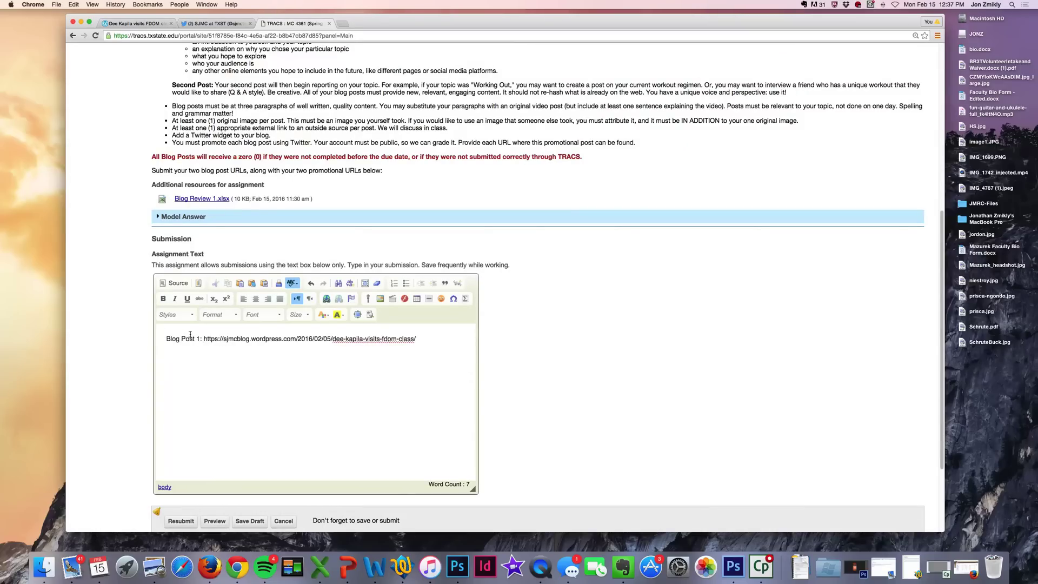
{"action": "left_click", "coordinate": [432, 339]}
{"action": "key", "text": "Return"}
{"action": "left_click", "coordinate": [149, 23]}
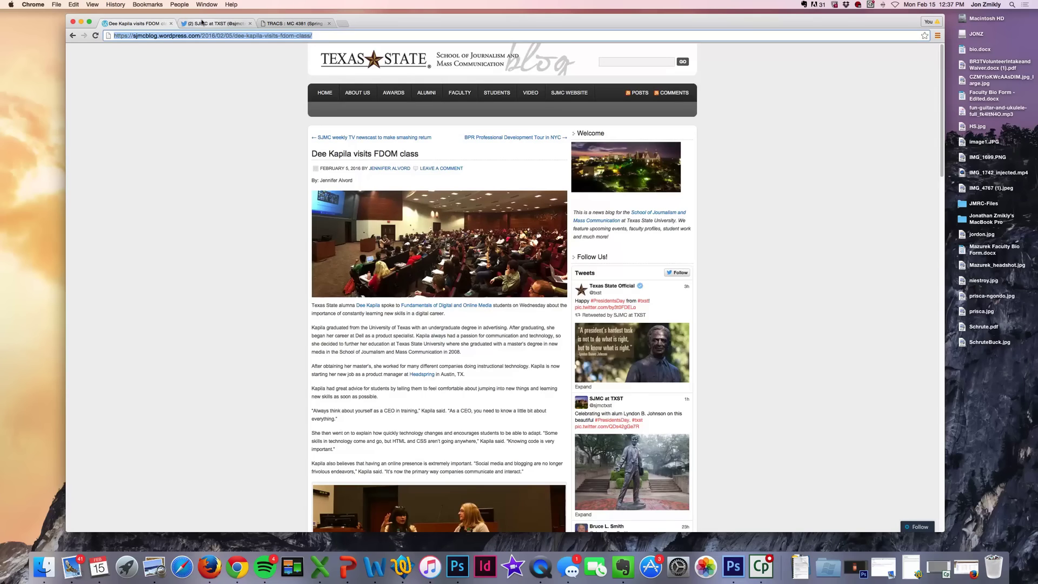
{"action": "left_click", "coordinate": [201, 23]}
{"action": "scroll", "coordinate": [261, 231], "scroll_direction": "down", "scroll_amount": 1}
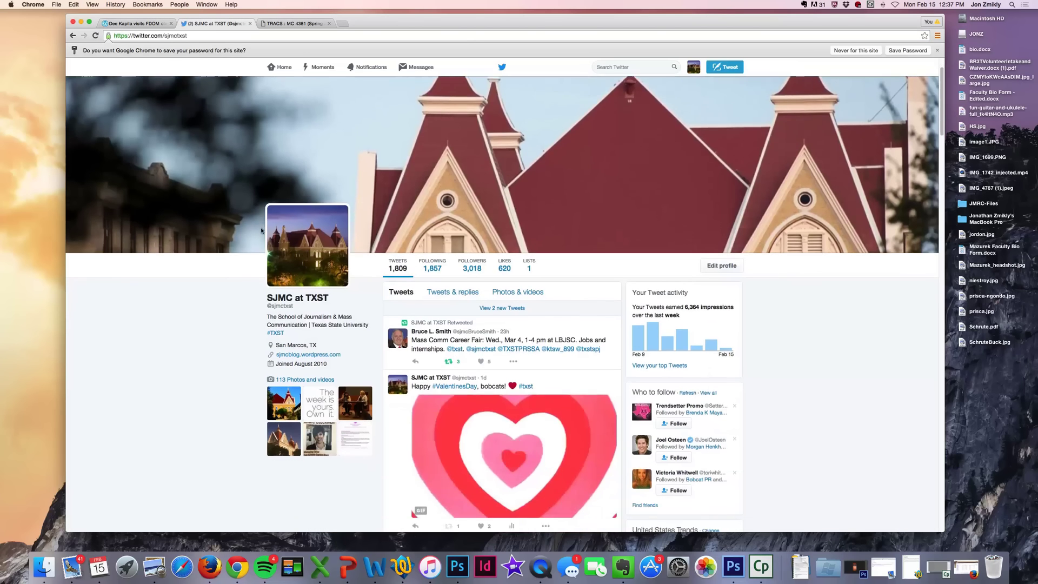
{"action": "scroll", "coordinate": [260, 232], "scroll_direction": "down", "scroll_amount": 1}
{"action": "scroll", "coordinate": [258, 234], "scroll_direction": "down", "scroll_amount": 3}
{"action": "scroll", "coordinate": [256, 235], "scroll_direction": "down", "scroll_amount": 3}
{"action": "scroll", "coordinate": [257, 234], "scroll_direction": "down", "scroll_amount": 3}
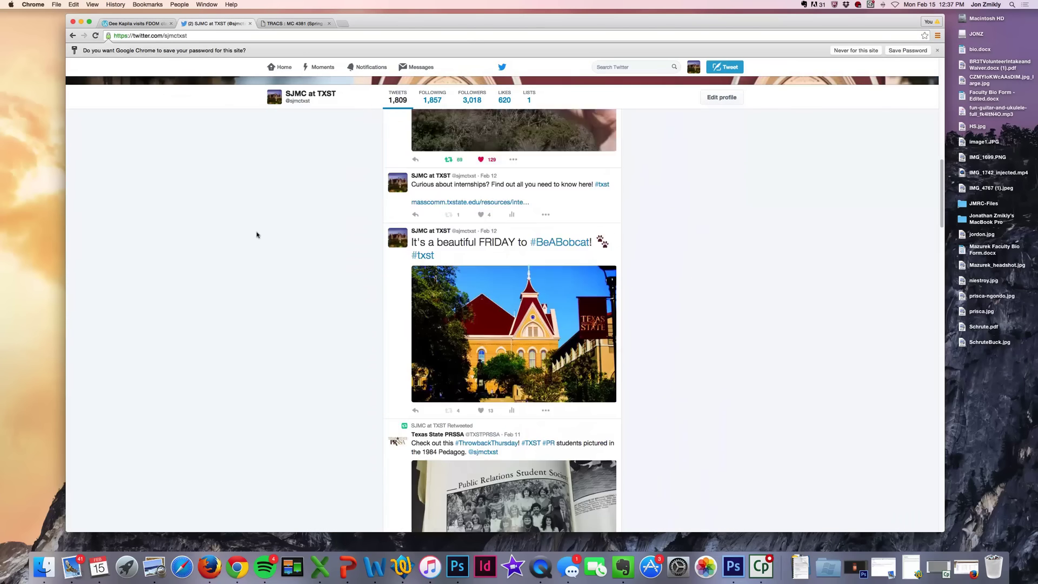
{"action": "scroll", "coordinate": [257, 234], "scroll_direction": "down", "scroll_amount": 2}
{"action": "scroll", "coordinate": [256, 234], "scroll_direction": "down", "scroll_amount": 2}
{"action": "scroll", "coordinate": [256, 234], "scroll_direction": "down", "scroll_amount": 1}
{"action": "scroll", "coordinate": [256, 235], "scroll_direction": "down", "scroll_amount": 2}
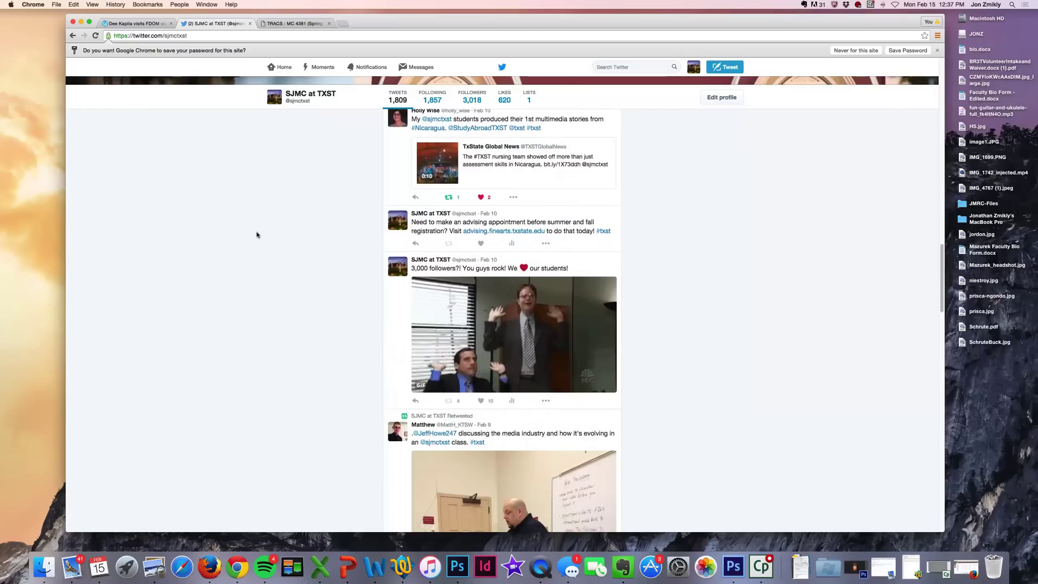
{"action": "scroll", "coordinate": [257, 234], "scroll_direction": "down", "scroll_amount": 1}
{"action": "scroll", "coordinate": [257, 235], "scroll_direction": "down", "scroll_amount": 5}
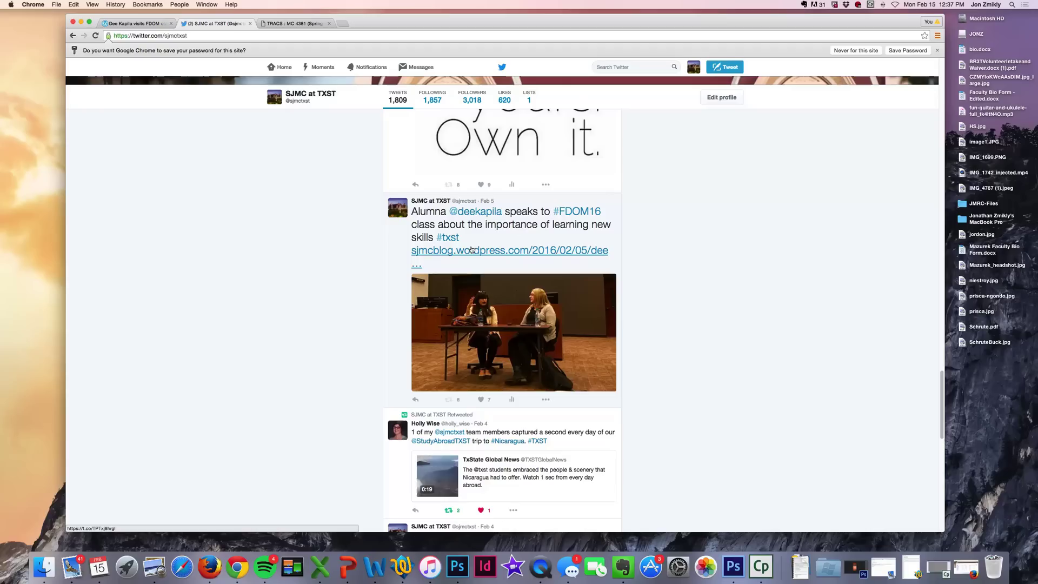
{"action": "mouse_move", "coordinate": [487, 200]}
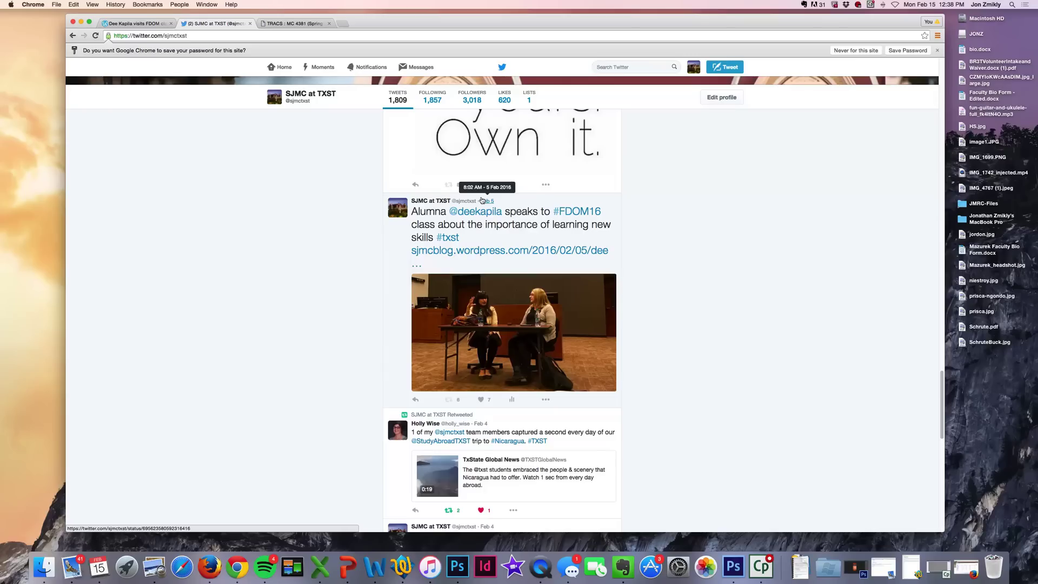
{"action": "left_click", "coordinate": [147, 34]}
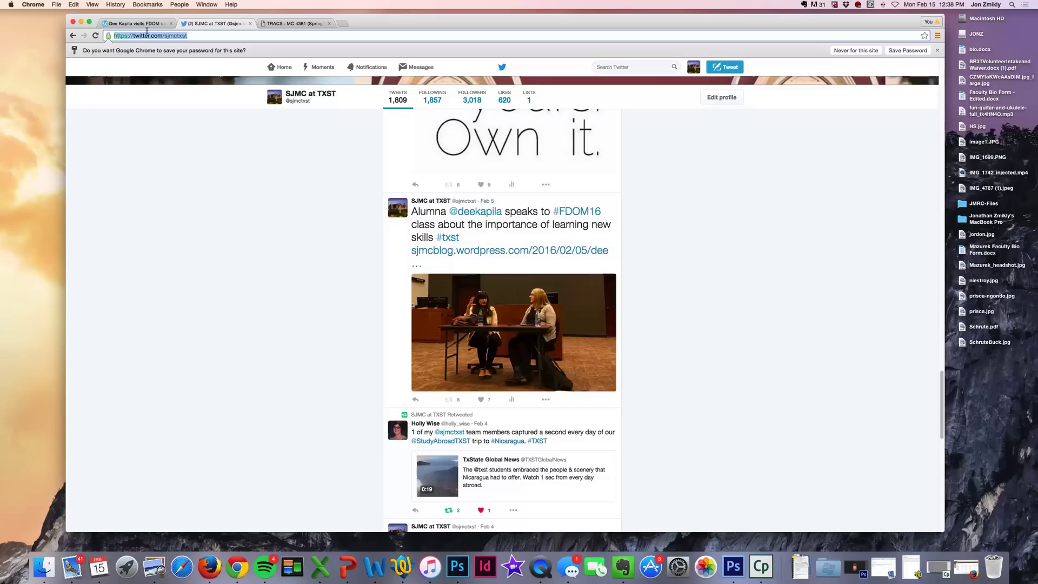
{"action": "left_click", "coordinate": [150, 35]}
{"action": "left_click", "coordinate": [275, 158]}
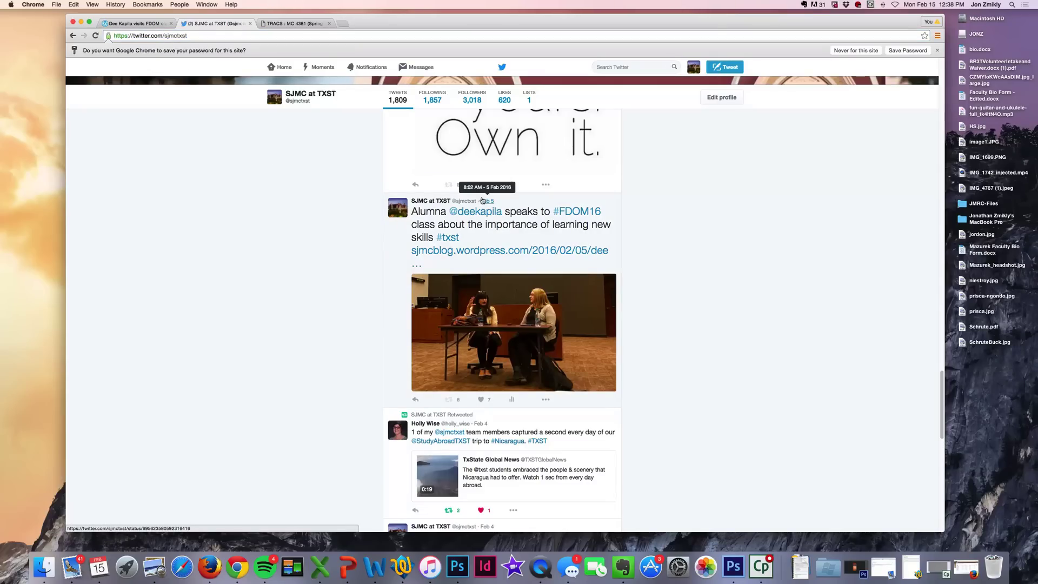
{"action": "left_click", "coordinate": [484, 201]}
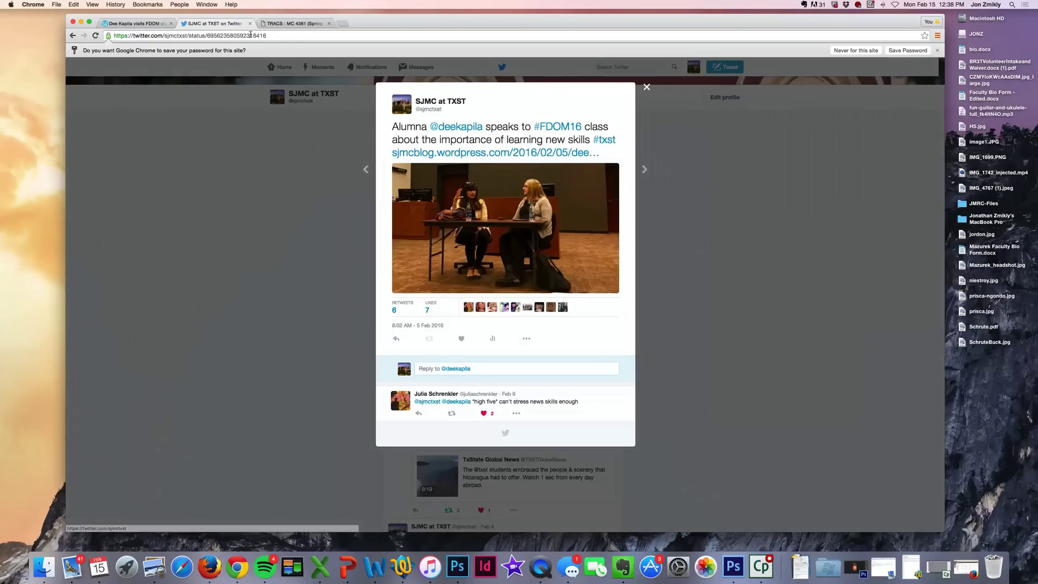
{"action": "left_click", "coordinate": [180, 35]}
{"action": "triple_click", "coordinate": [160, 33]}
{"action": "key", "text": "super+c"}
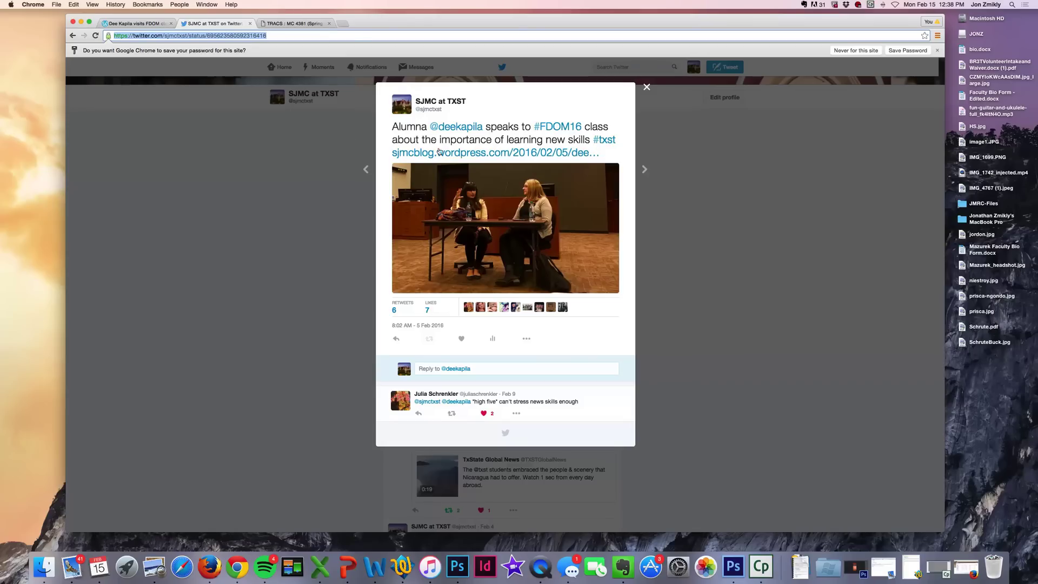
Add a 'Promotion 1:' line with the pasted Dee Kapila tweet address
{"action": "left_click", "coordinate": [293, 22]}
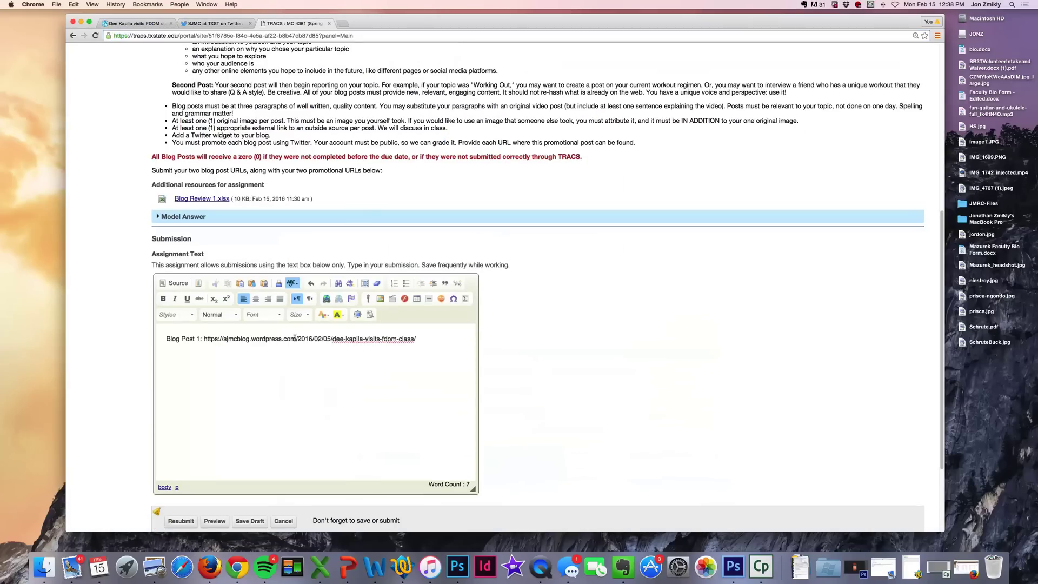
{"action": "type", "text": "Promotion 1:"}
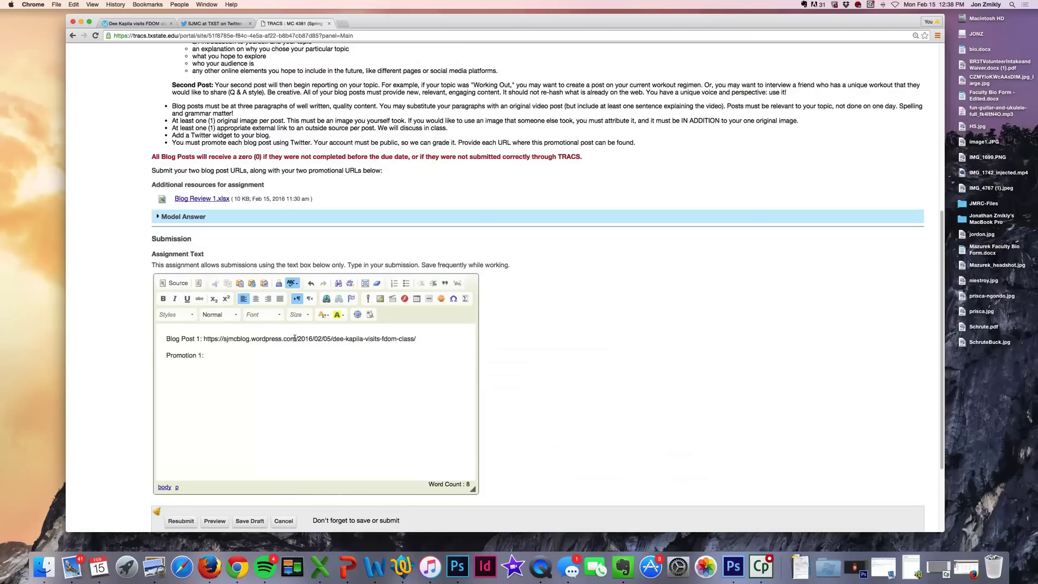
{"action": "key", "text": "super+v"}
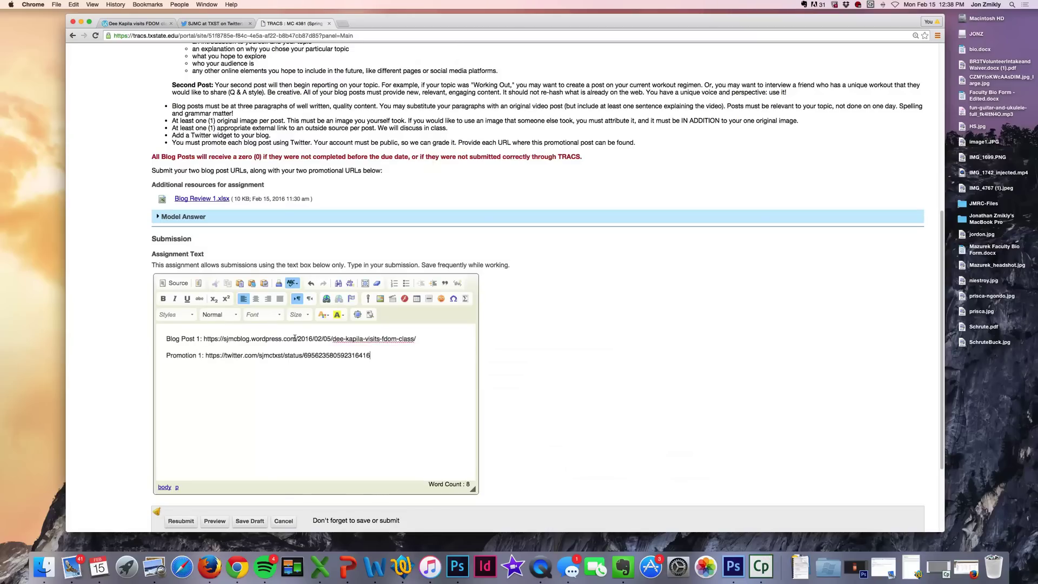
{"action": "key", "text": "Return"}
{"action": "left_click", "coordinate": [131, 25]}
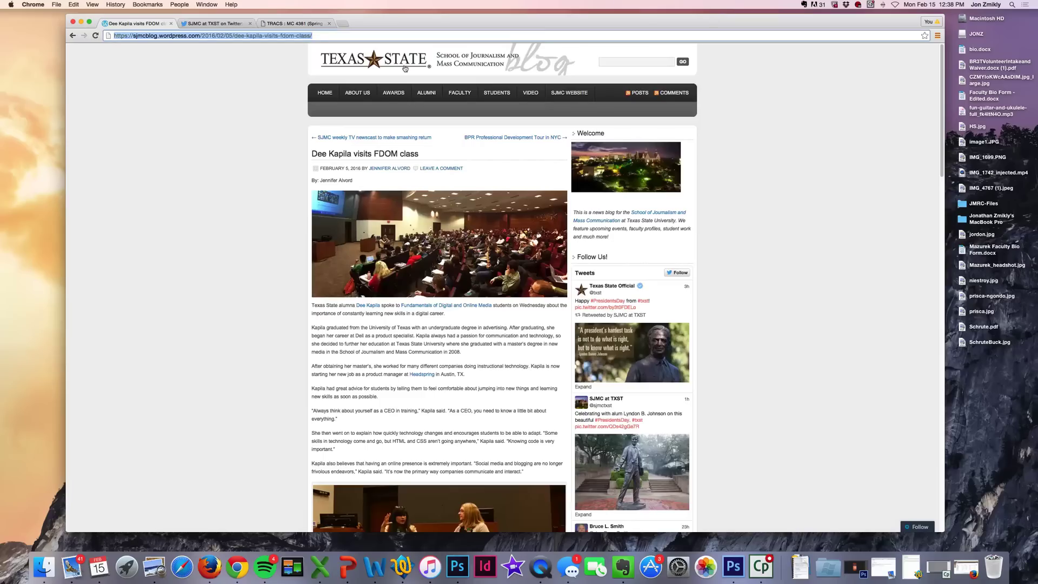
From the blog home page, open the BPR Professional Development Tour in NYC post and select its address
{"action": "left_click", "coordinate": [365, 62]}
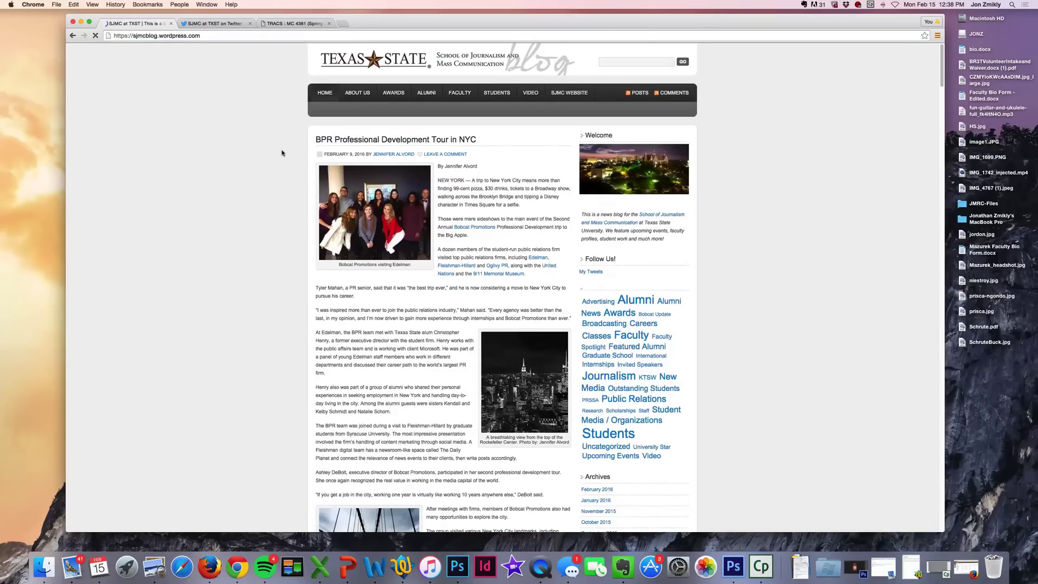
{"action": "scroll", "coordinate": [283, 158], "scroll_direction": "down", "scroll_amount": 5}
{"action": "scroll", "coordinate": [243, 106], "scroll_direction": "up", "scroll_amount": 10}
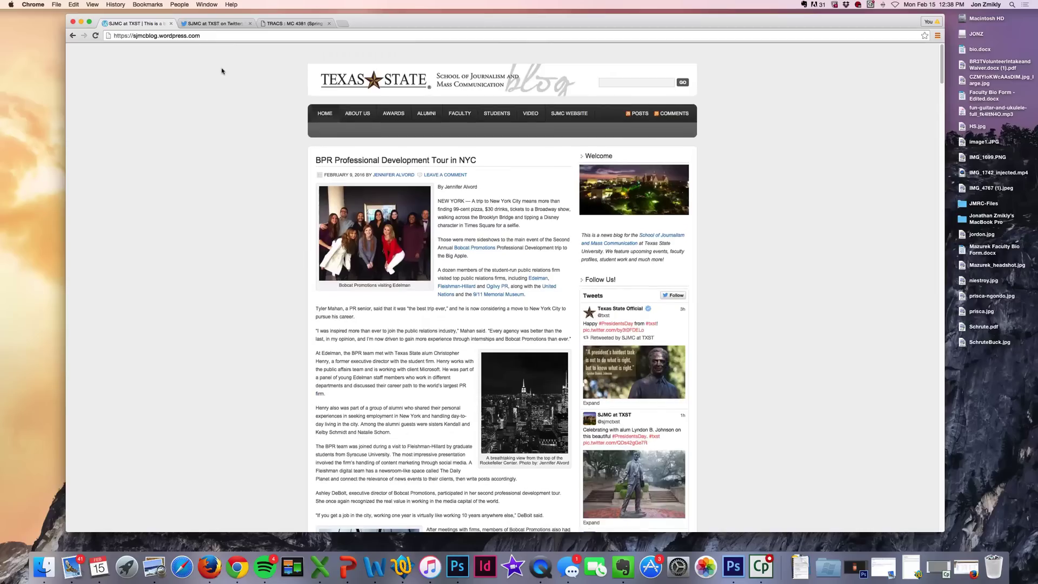
{"action": "scroll", "coordinate": [222, 71], "scroll_direction": "down", "scroll_amount": 1}
{"action": "left_click", "coordinate": [136, 35]}
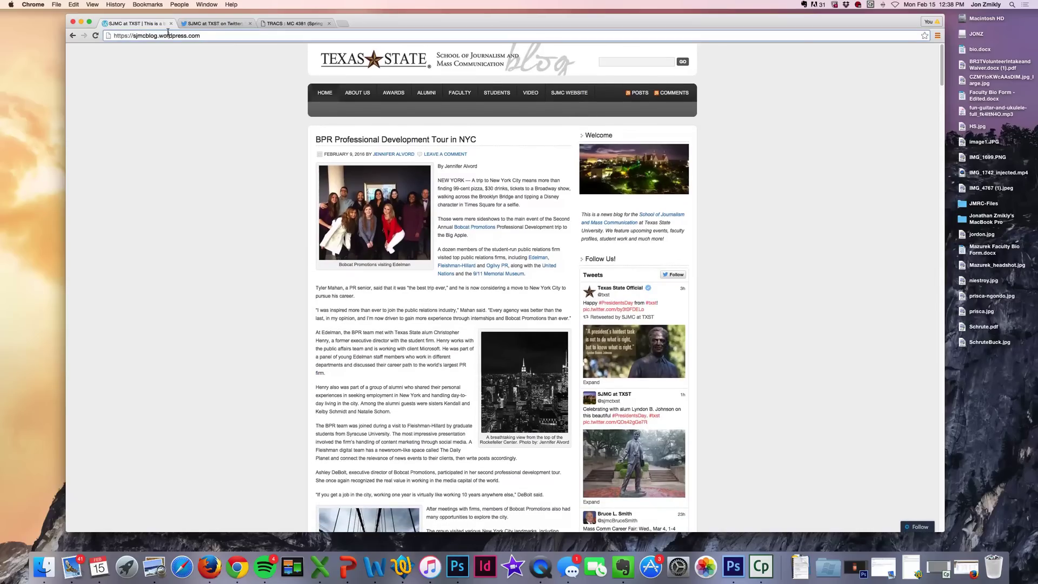
{"action": "left_click", "coordinate": [196, 89]}
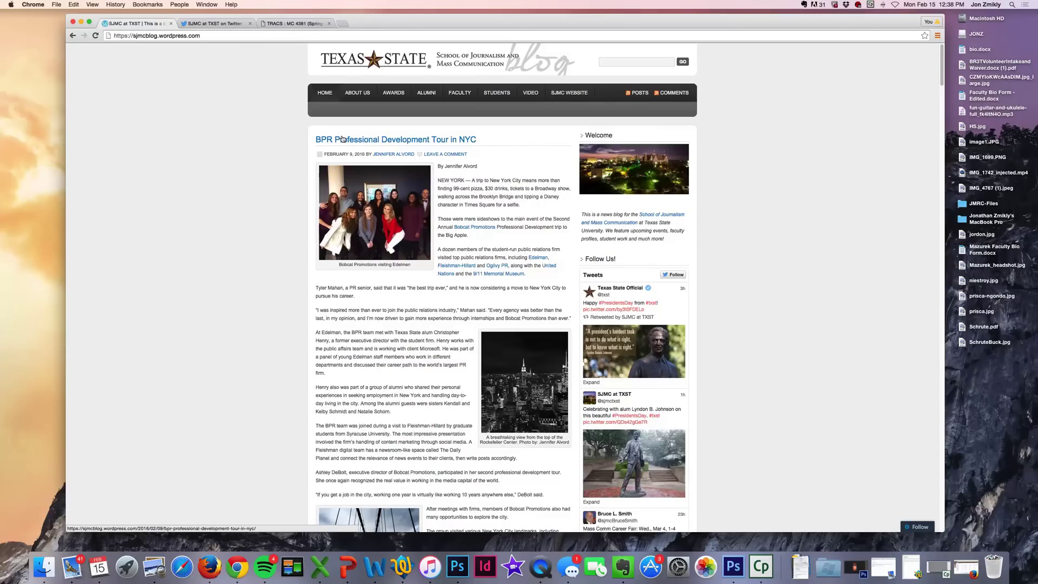
{"action": "left_click", "coordinate": [342, 139]}
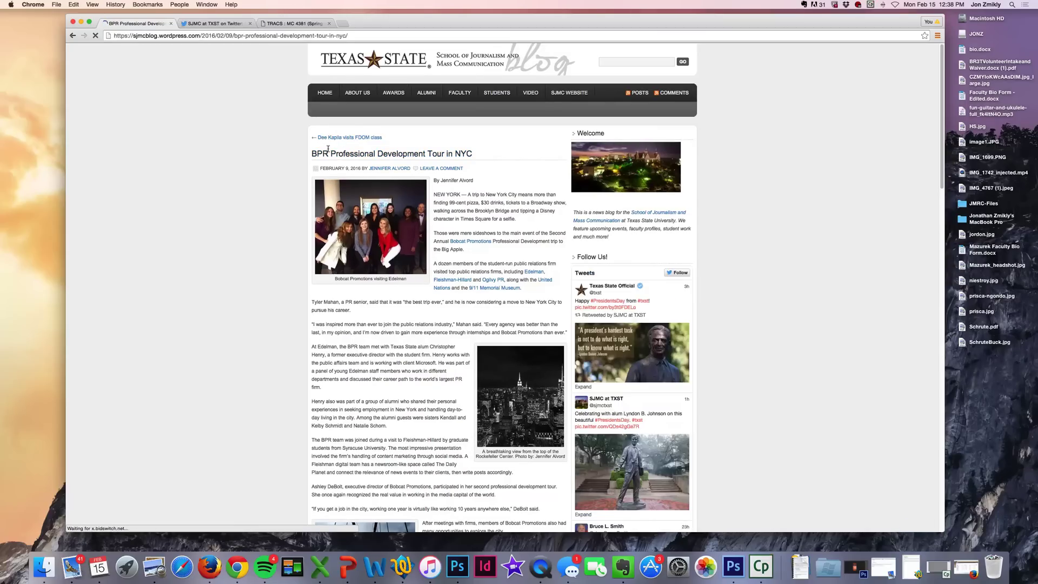
{"action": "left_click", "coordinate": [186, 36]}
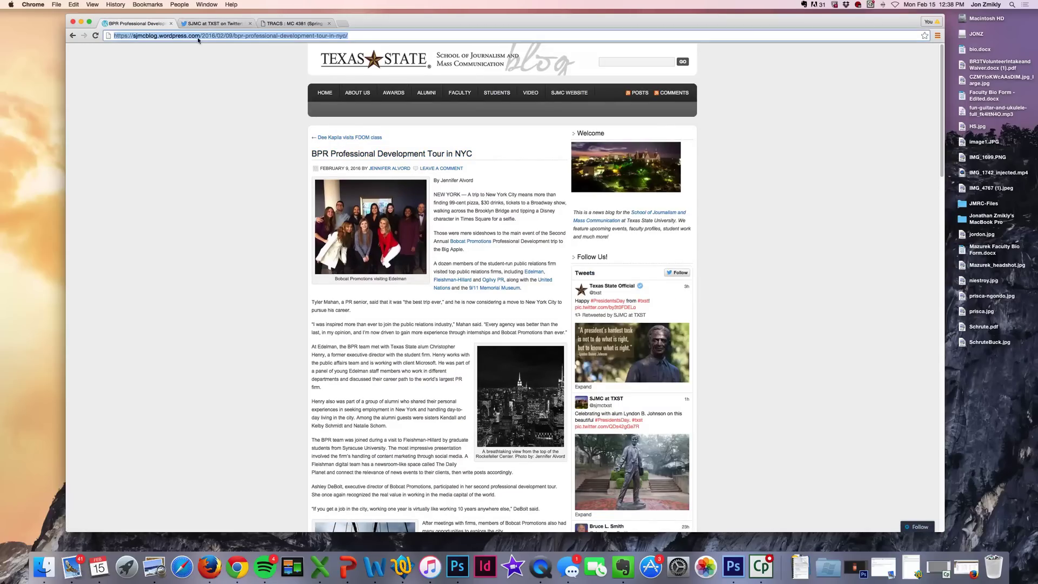
{"action": "left_click", "coordinate": [290, 23]}
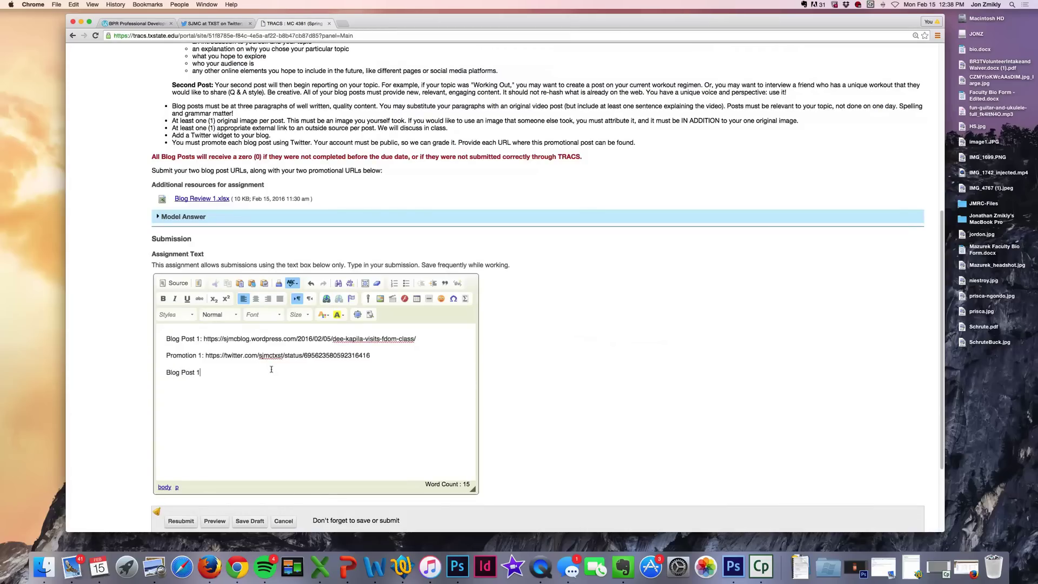
Paste the NYC tour post address after 'Blog Post 2:'
{"action": "type", "text": "https://sjmcblog.wordpress.com/2016/02/09/bpr-professional-development-tour-in-nyc/"}
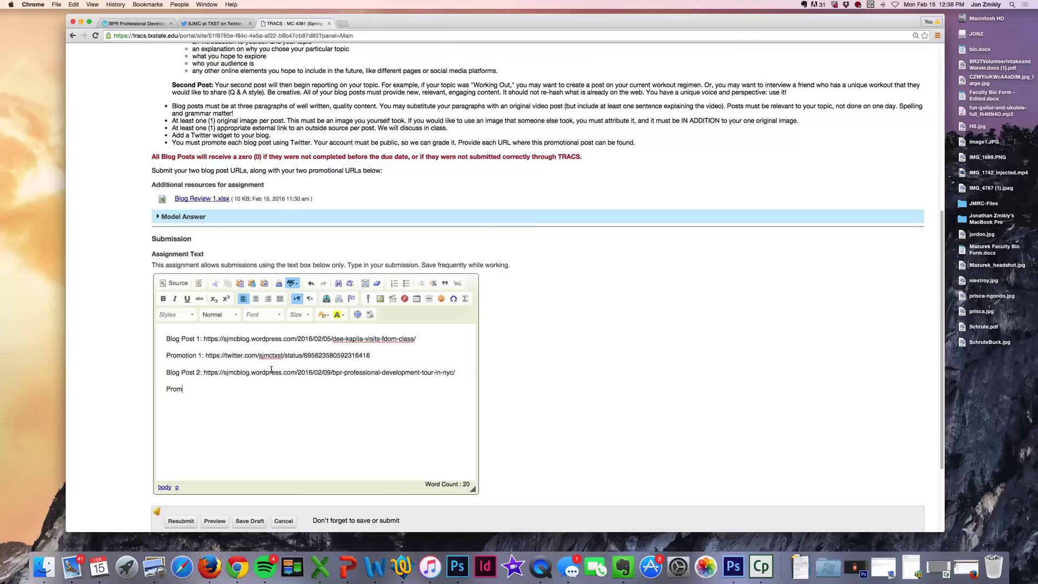
{"action": "type", "text": "otion 2:"}
{"action": "left_click", "coordinate": [213, 23]}
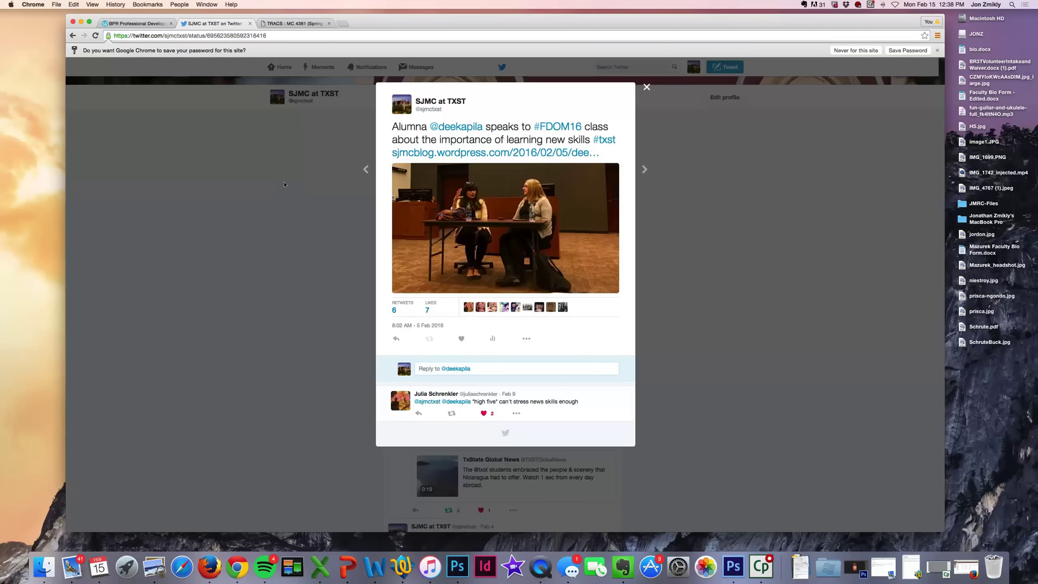
{"action": "left_click", "coordinate": [275, 186]}
{"action": "scroll", "coordinate": [294, 178], "scroll_direction": "up", "scroll_amount": 5}
{"action": "scroll", "coordinate": [295, 179], "scroll_direction": "up", "scroll_amount": 5}
{"action": "scroll", "coordinate": [295, 179], "scroll_direction": "up", "scroll_amount": 3}
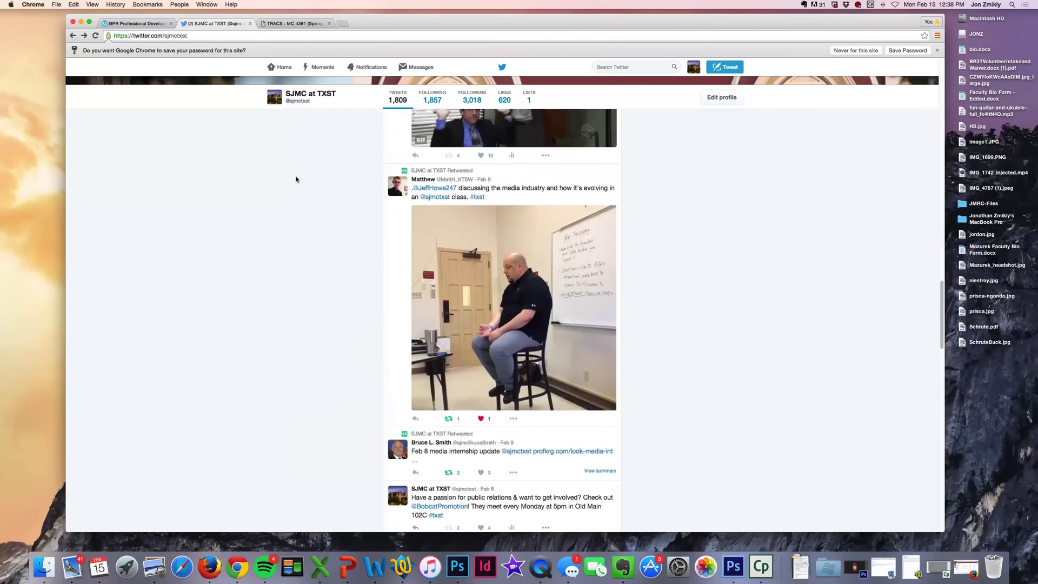
{"action": "scroll", "coordinate": [371, 364], "scroll_direction": "up", "scroll_amount": 5}
{"action": "scroll", "coordinate": [371, 366], "scroll_direction": "down", "scroll_amount": 1}
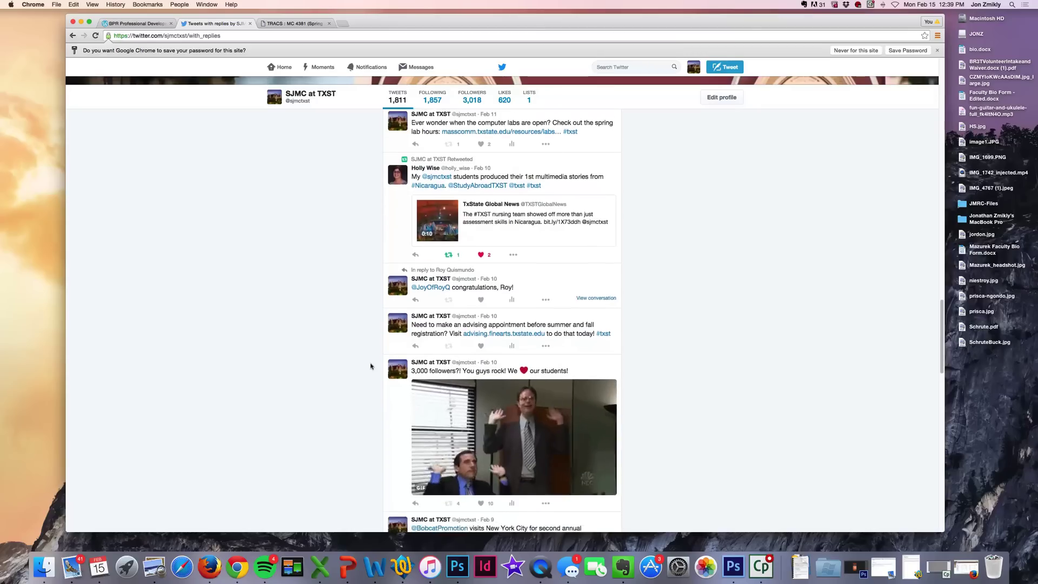
{"action": "scroll", "coordinate": [371, 366], "scroll_direction": "down", "scroll_amount": 2}
{"action": "scroll", "coordinate": [371, 365], "scroll_direction": "down", "scroll_amount": 5}
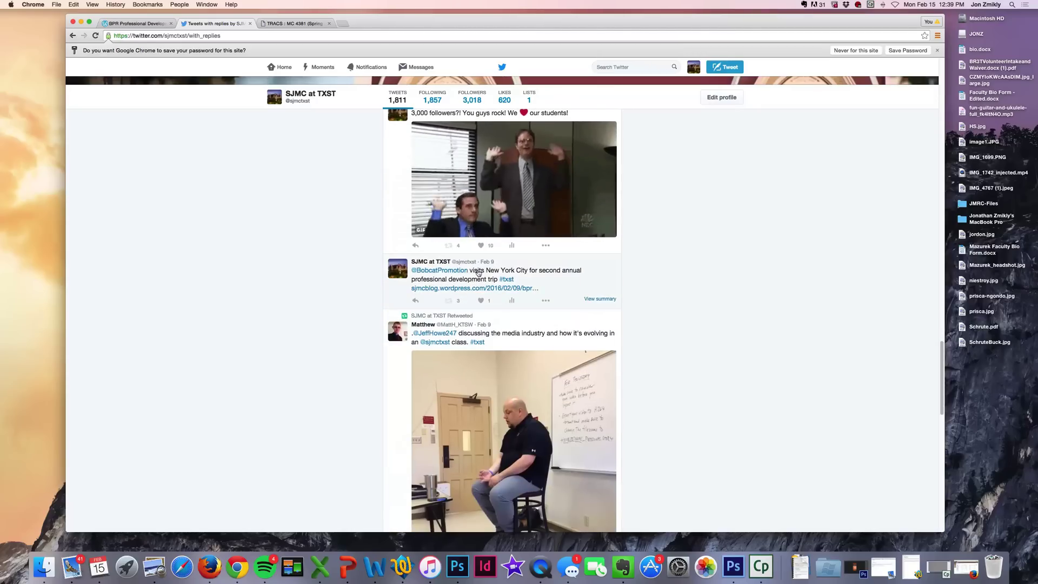
{"action": "left_click", "coordinate": [485, 260]}
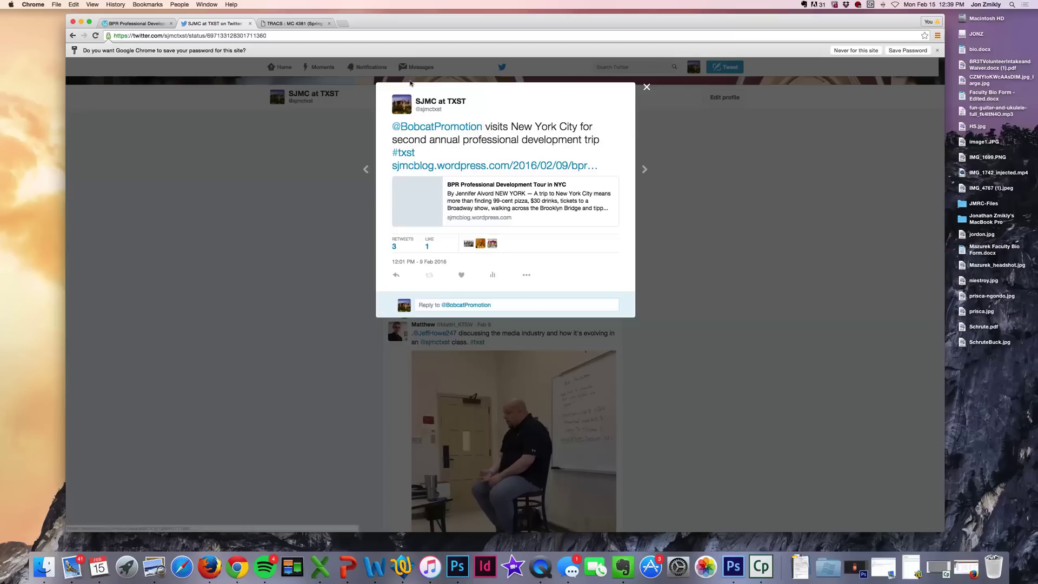
{"action": "left_click", "coordinate": [191, 30]}
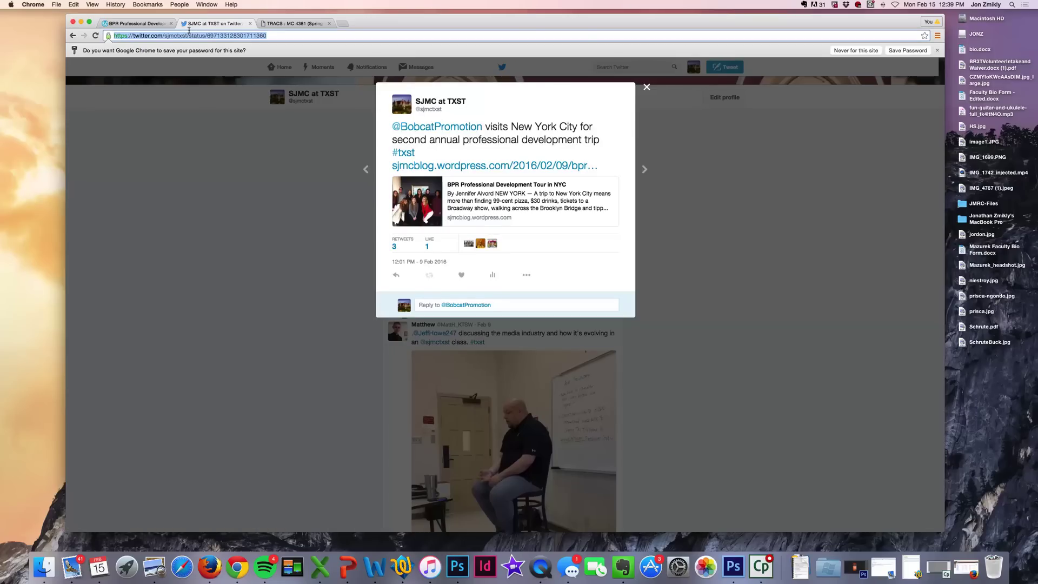
Paste the NYC trip tweet URL after 'Promotion 2:' and resubmit Blog Review 1
{"action": "left_click", "coordinate": [292, 22]}
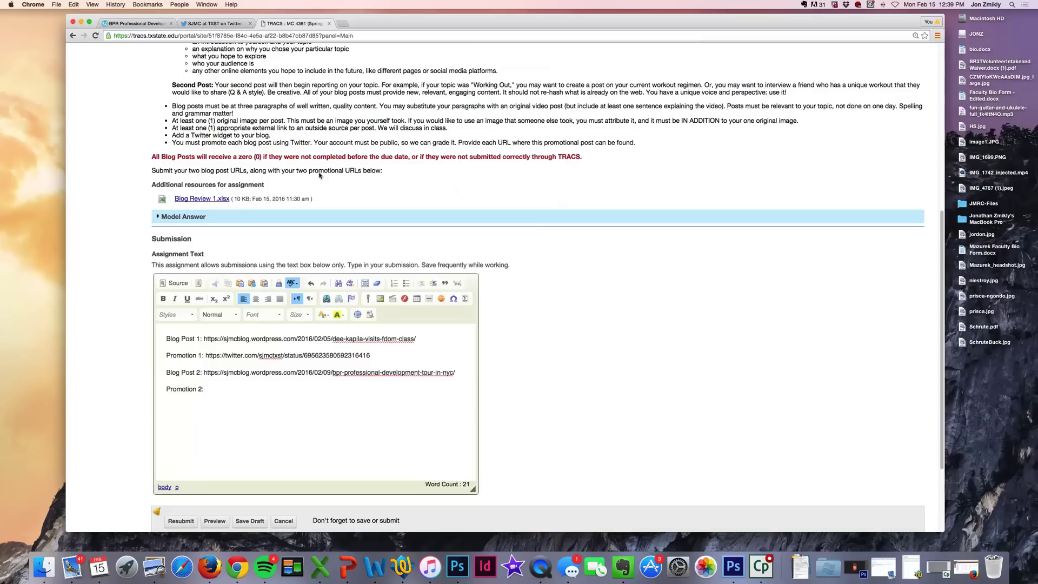
{"action": "left_click", "coordinate": [298, 412]}
{"action": "key", "text": "super+v"}
{"action": "scroll", "coordinate": [424, 403], "scroll_direction": "down", "scroll_amount": 2}
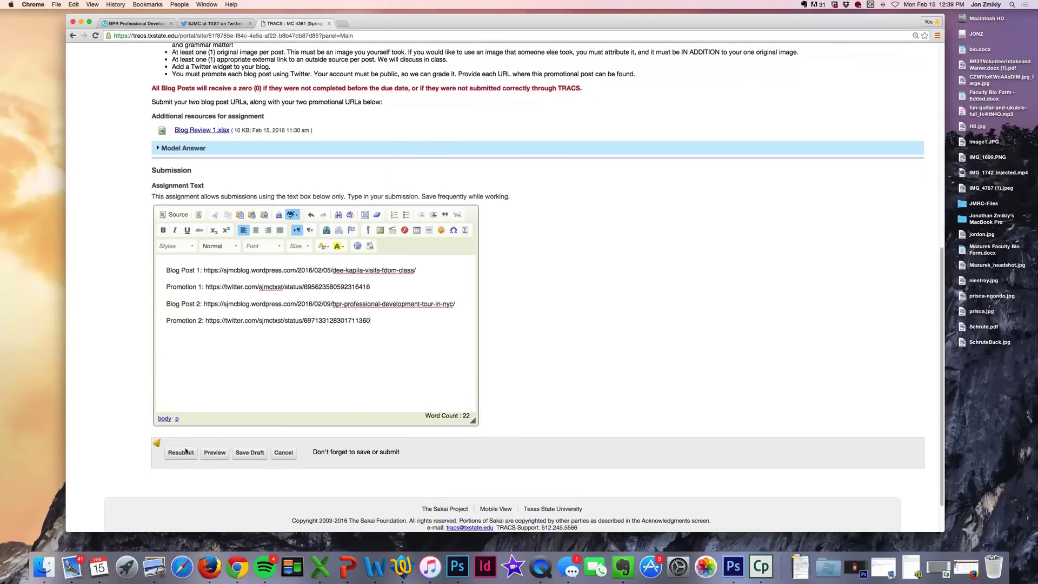
{"action": "left_click", "coordinate": [182, 454]}
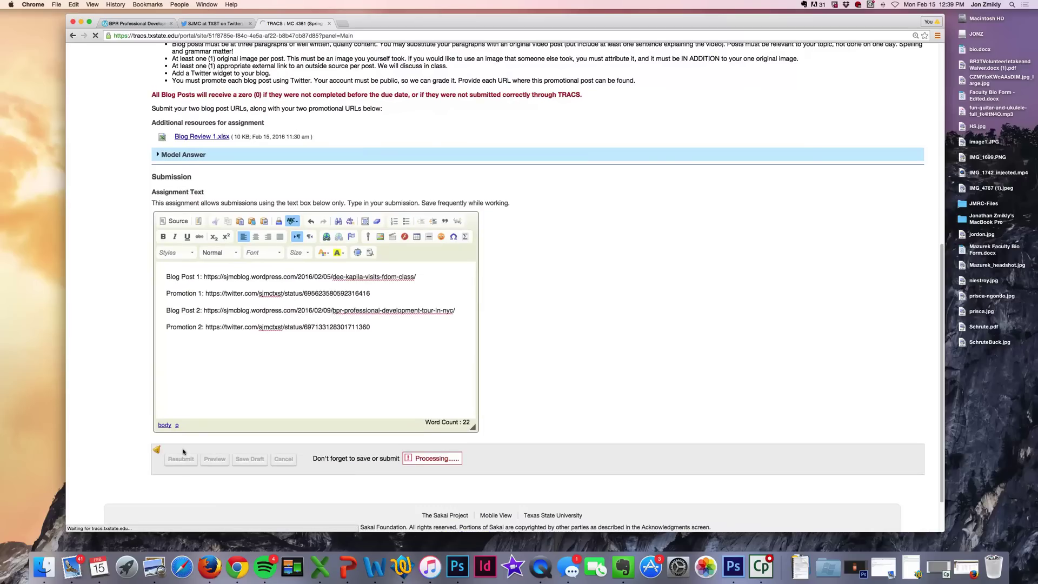